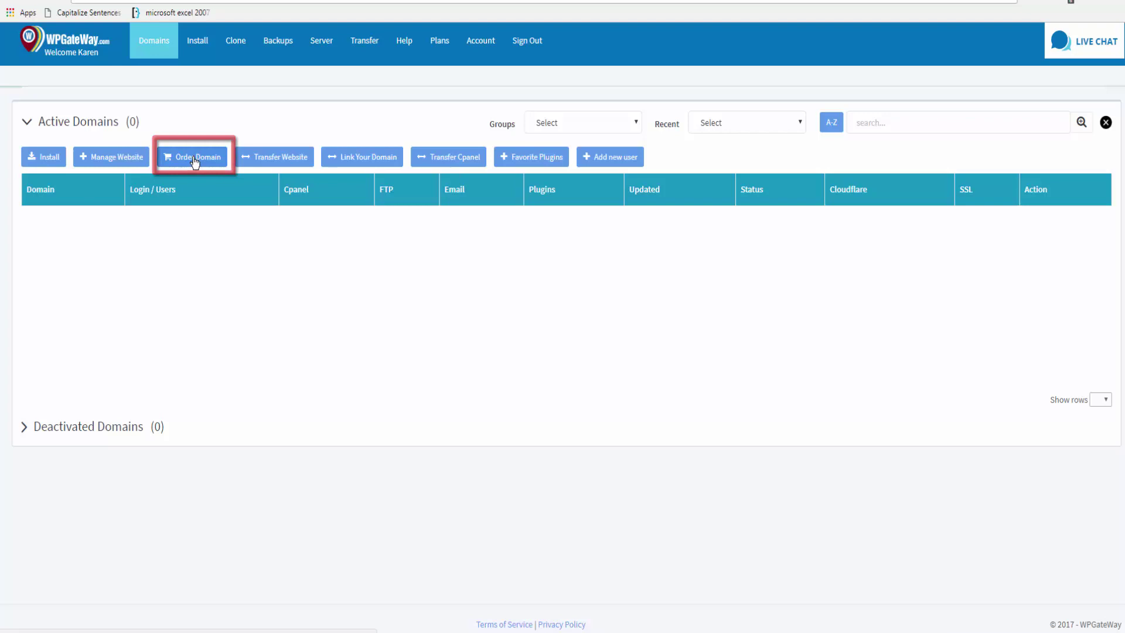
# - Start a domain order for theusabuzz.com on the Amazon U.S.A - 4 server for 1 year
pyautogui.click(196, 160)
pyautogui.click(395, 188)
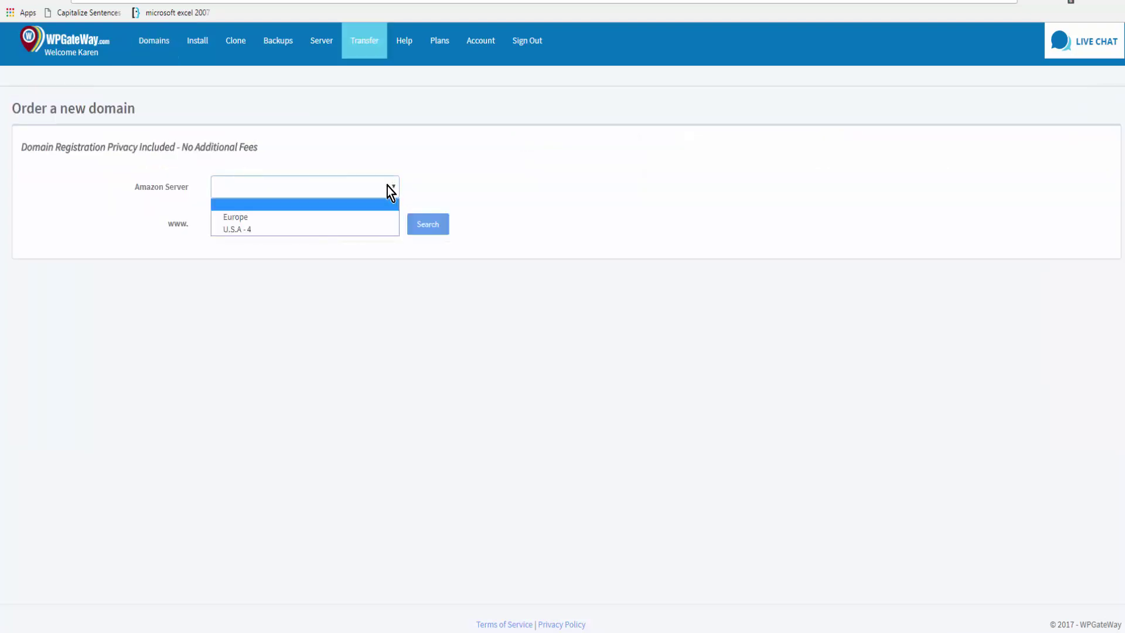
pyautogui.click(240, 230)
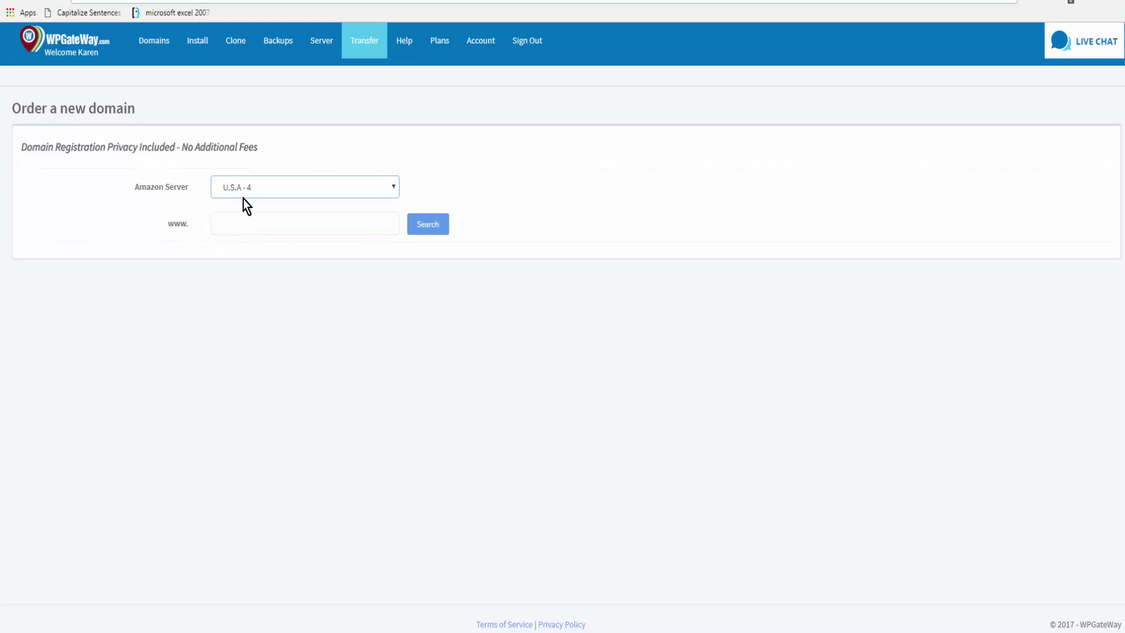
pyautogui.click(239, 228)
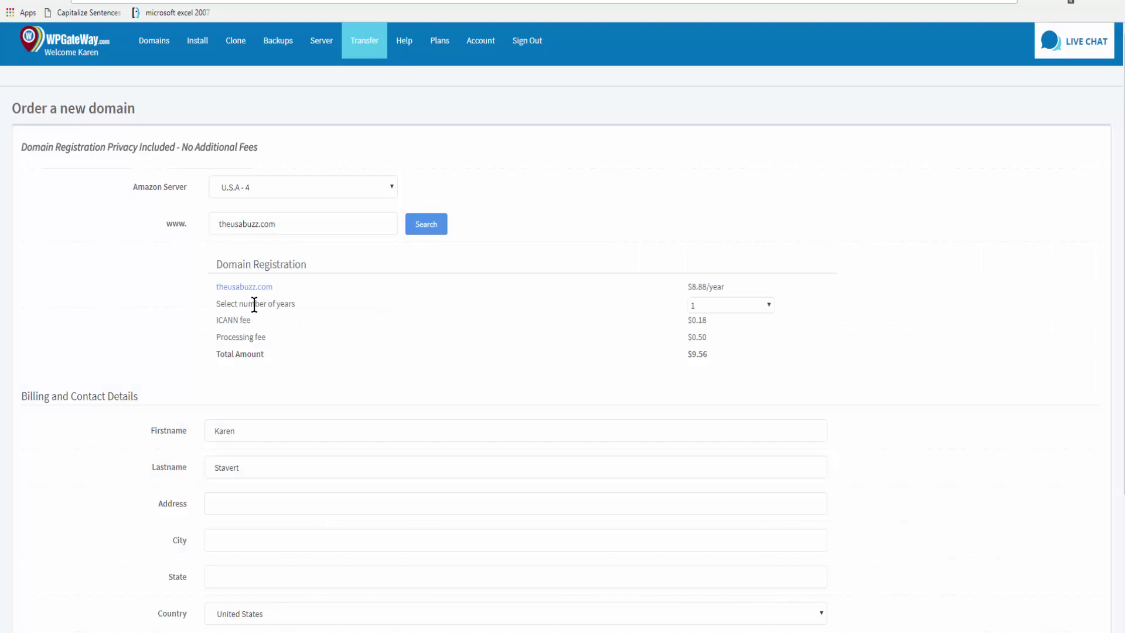
pyautogui.click(768, 304)
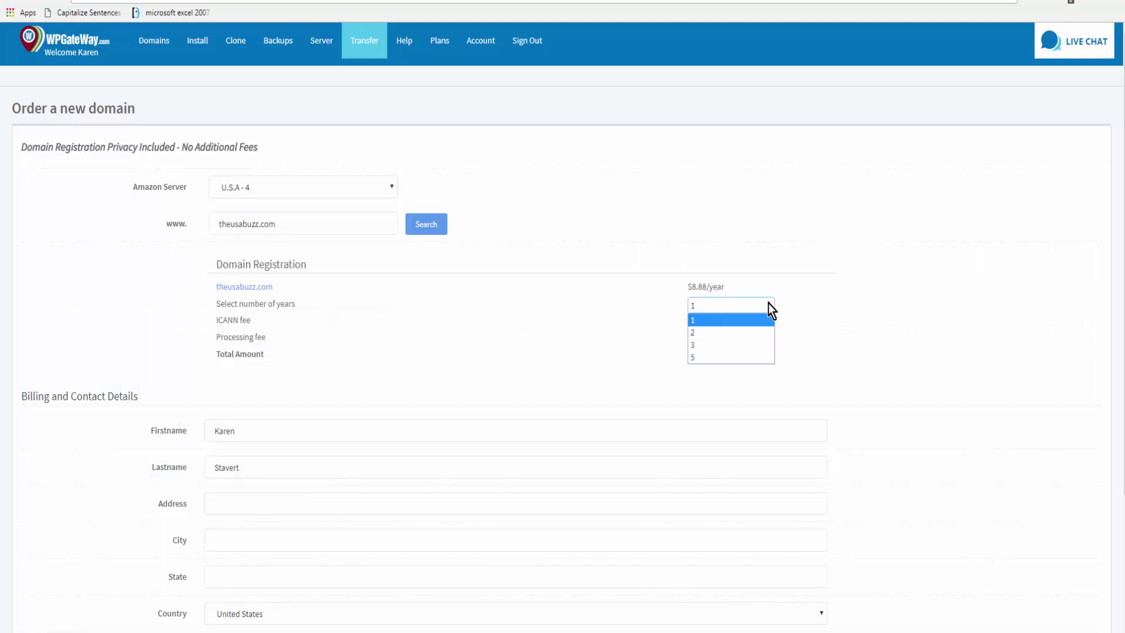
pyautogui.click(768, 305)
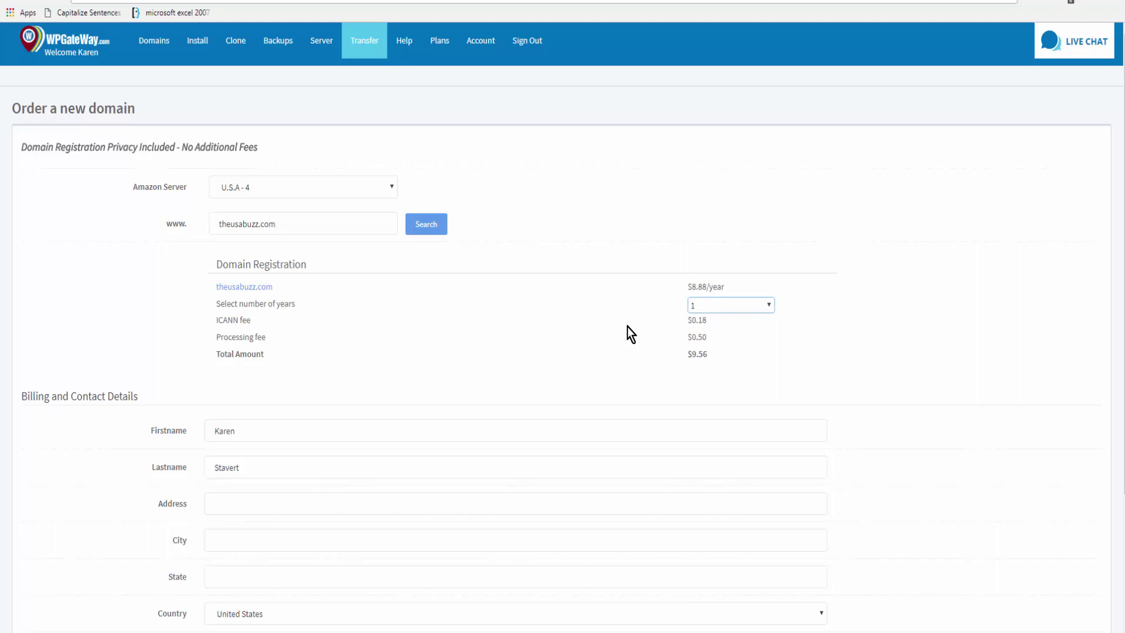
# - Fill in the billing address details and submit the domain order
pyautogui.scroll(-3, 561, 354)
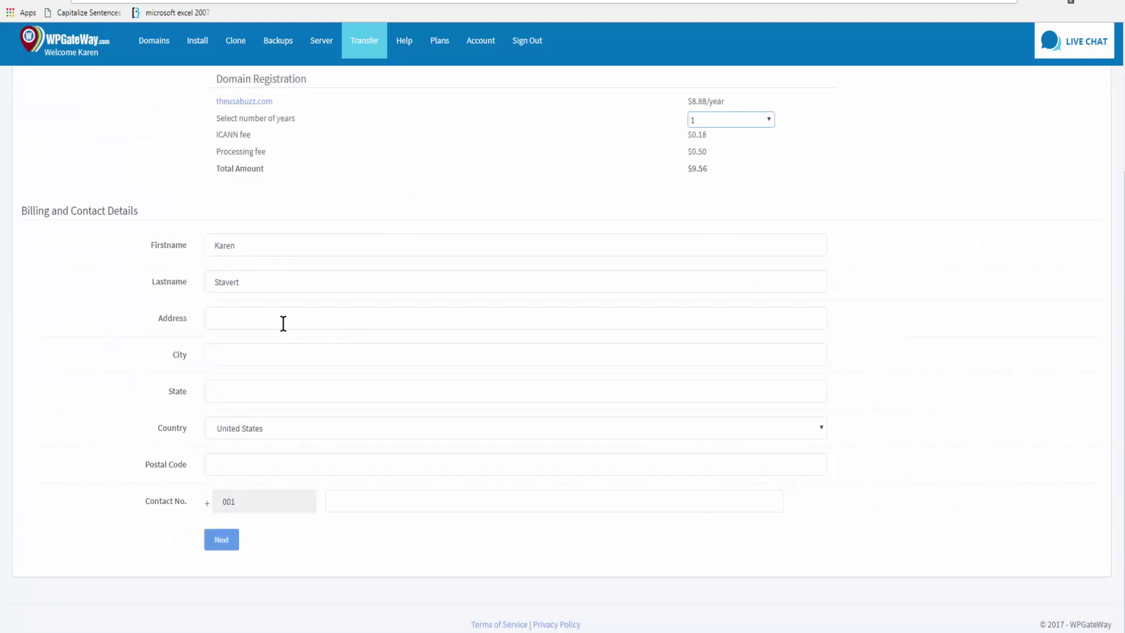
pyautogui.click(212, 317)
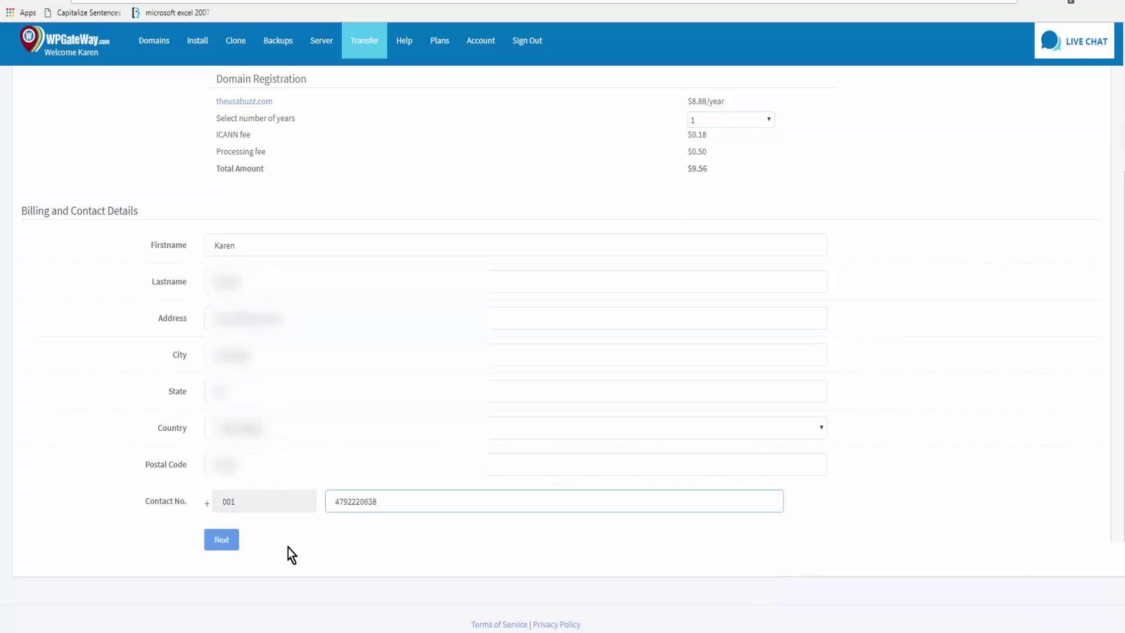
pyautogui.click(221, 542)
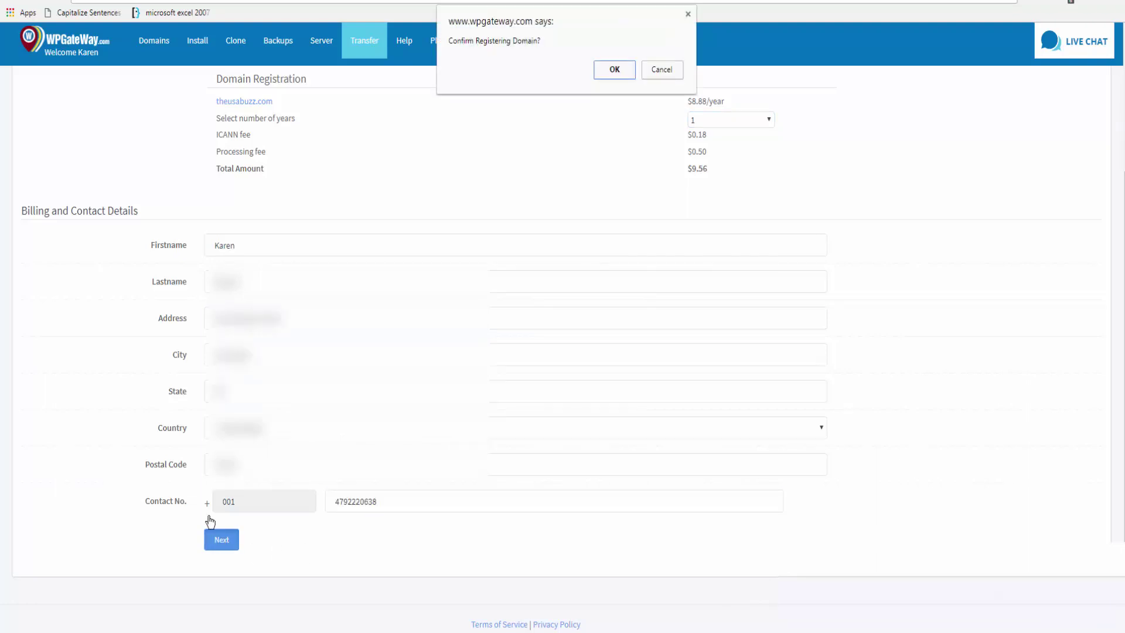
# - Confirm registering theusabuzz.com and view it as Inactive in the Active Domains list
pyautogui.click(614, 70)
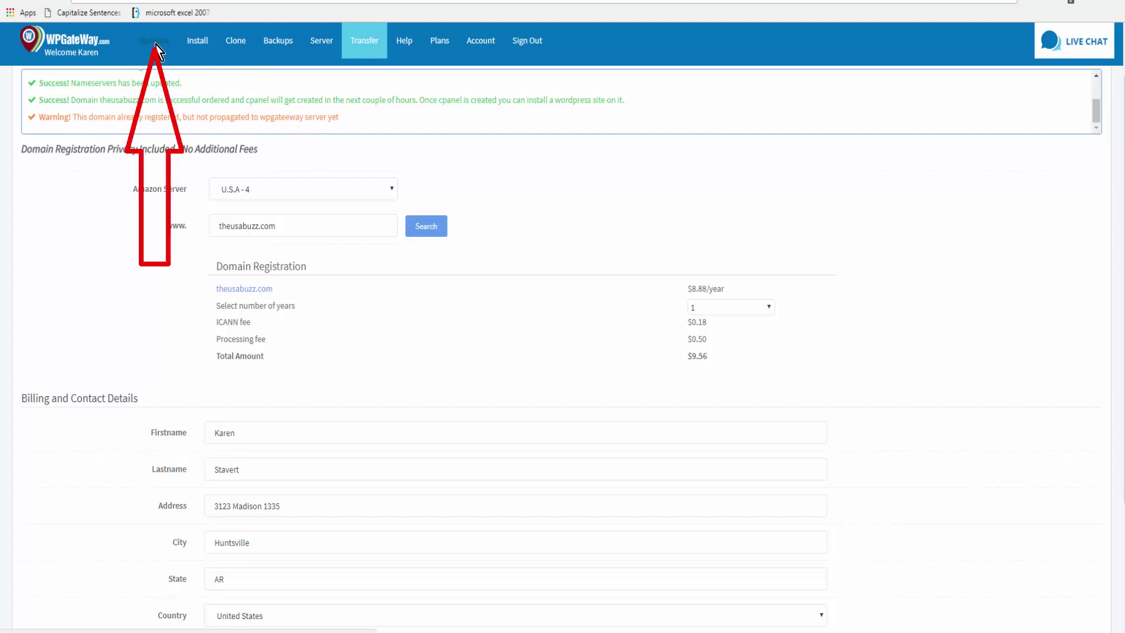
pyautogui.click(155, 41)
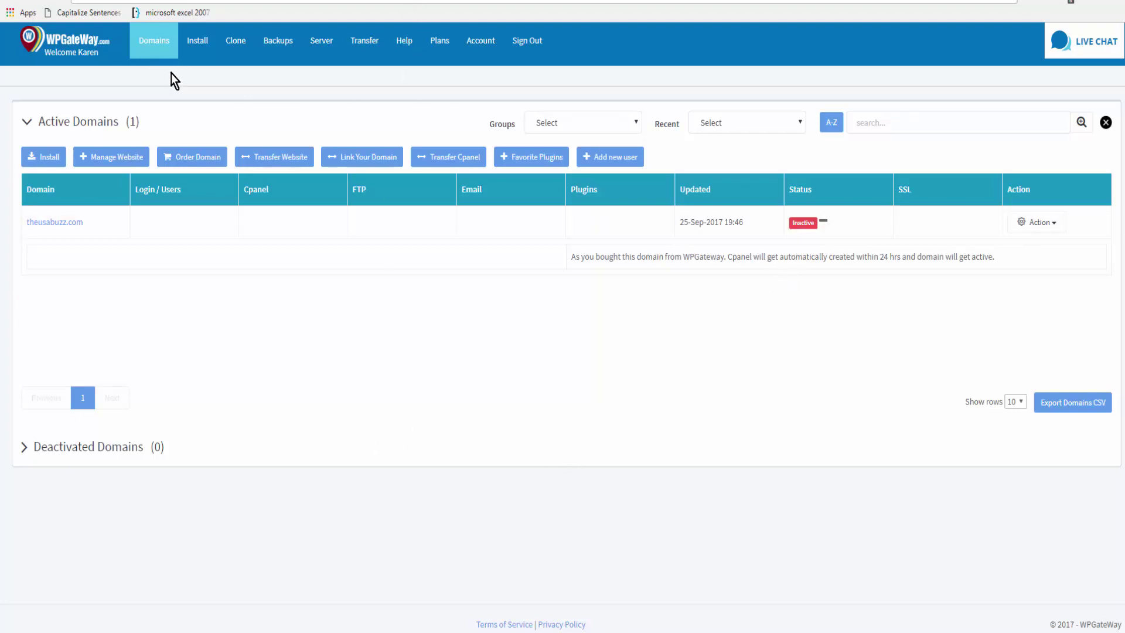
# - Reload the domains and inspect theusabuzz.com's Login/Users, cPanel, FTP and Email panels
pyautogui.click(45, 2)
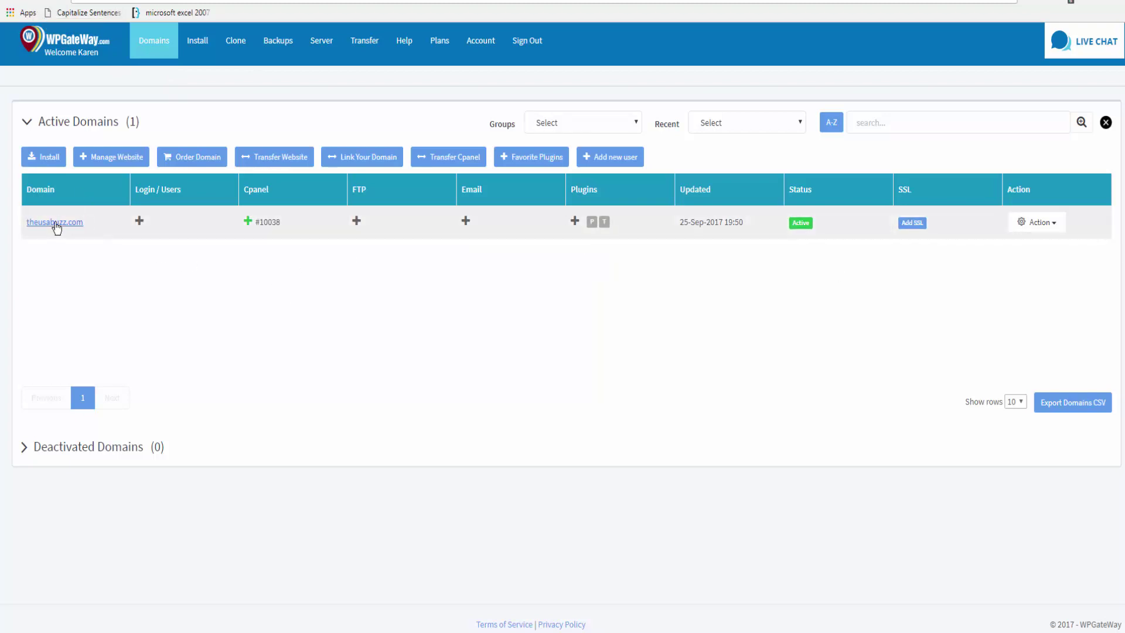
pyautogui.click(139, 222)
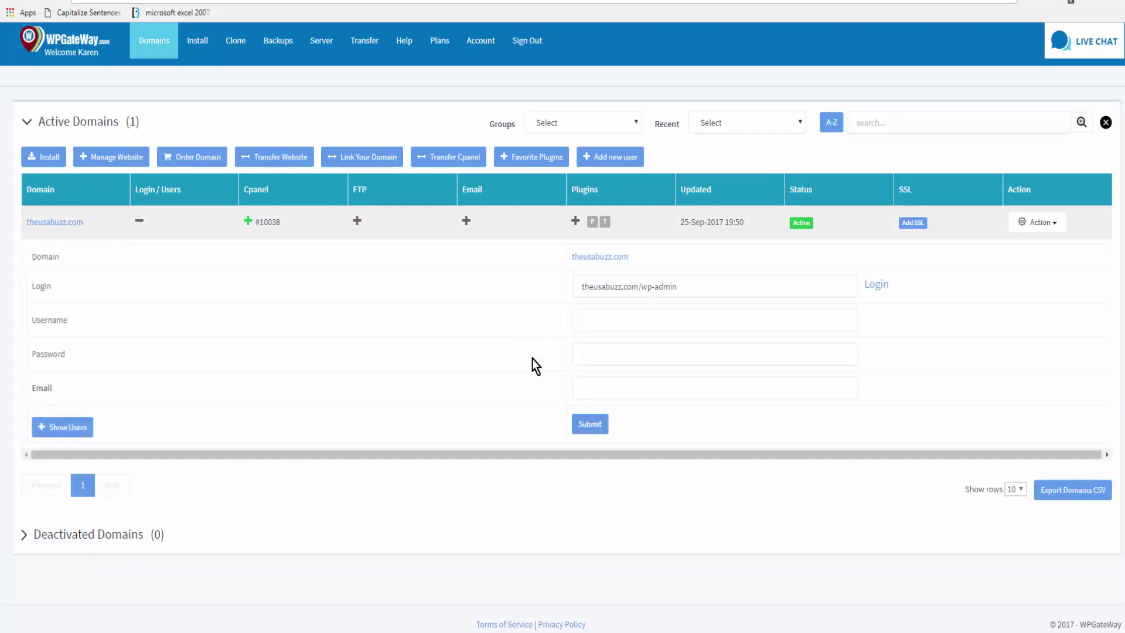
pyautogui.click(247, 221)
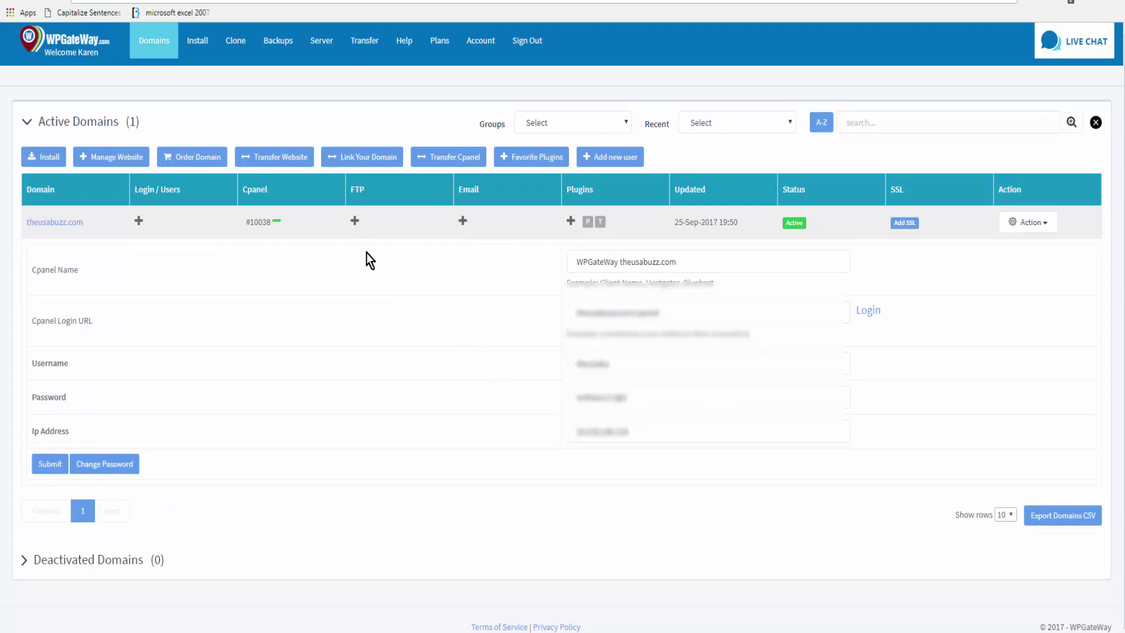
pyautogui.click(355, 223)
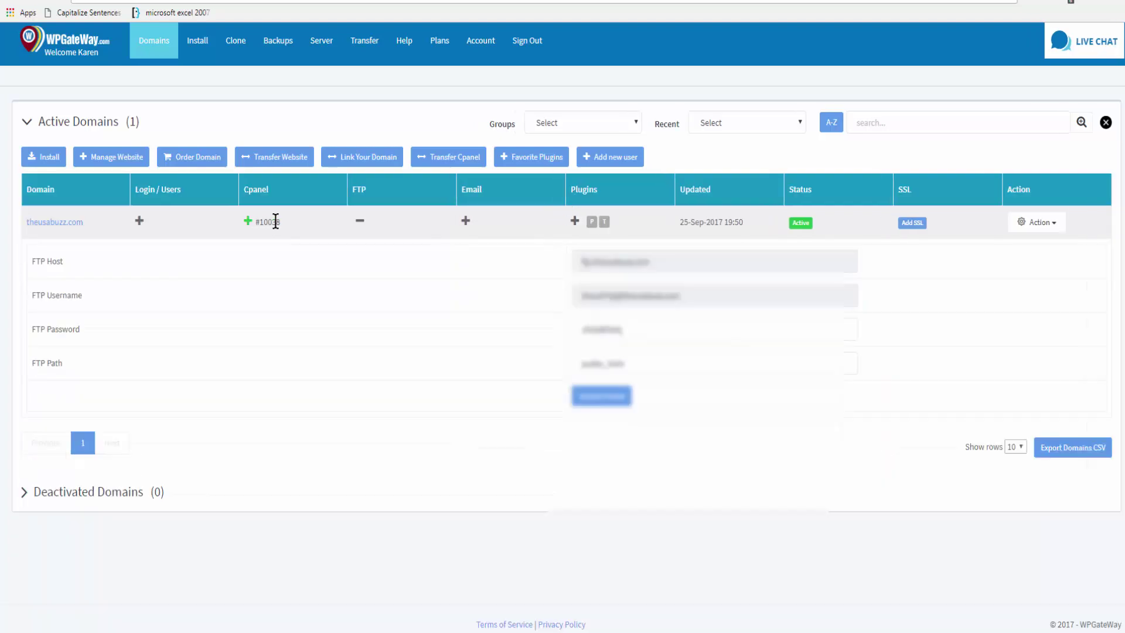
pyautogui.click(361, 224)
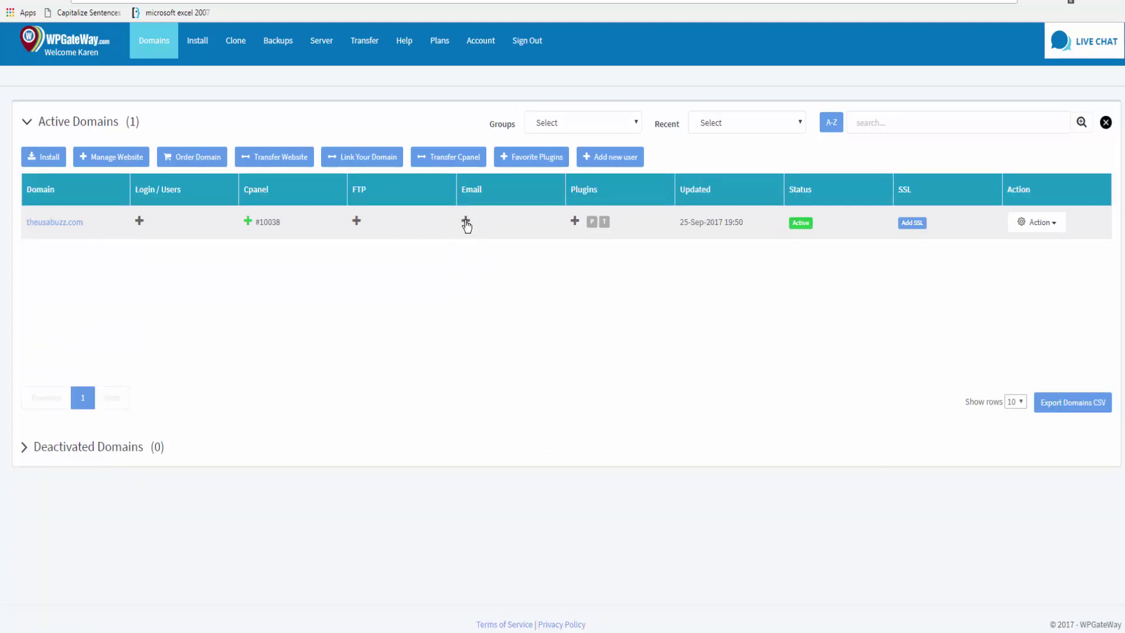
pyautogui.click(466, 221)
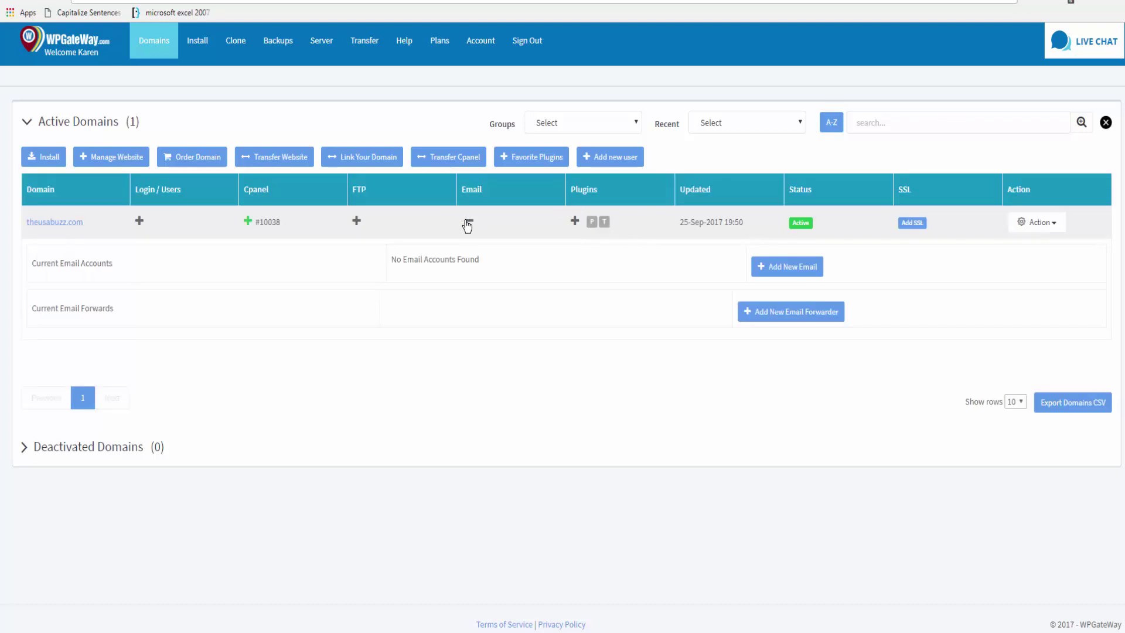
pyautogui.click(467, 223)
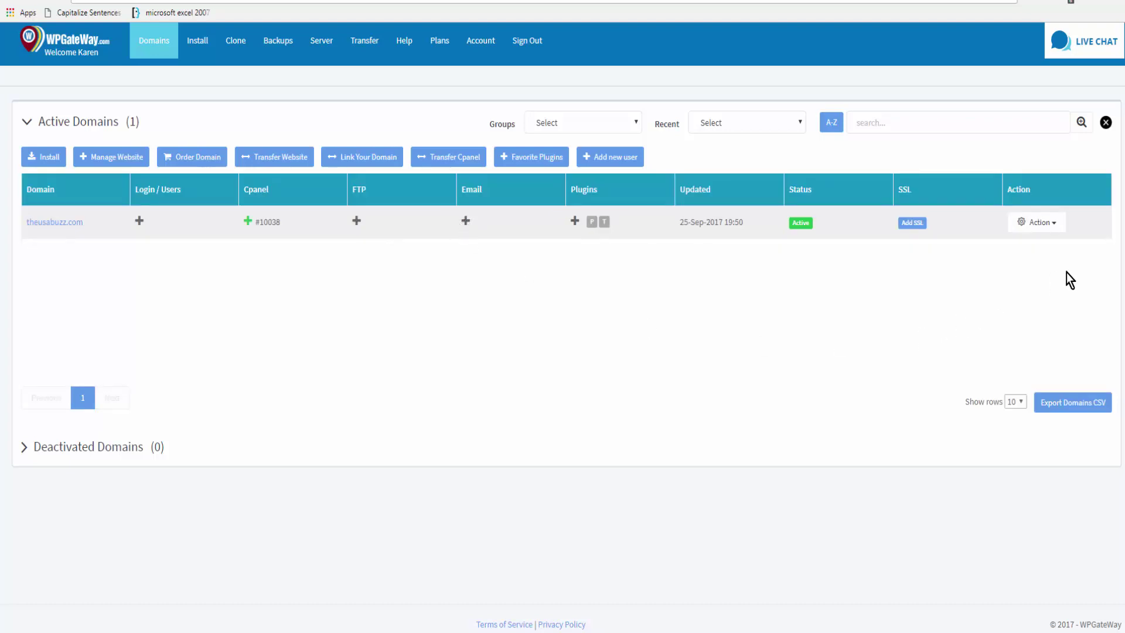
# - Choose Install from the Action menu on the theusabuzz.com row
pyautogui.click(1055, 227)
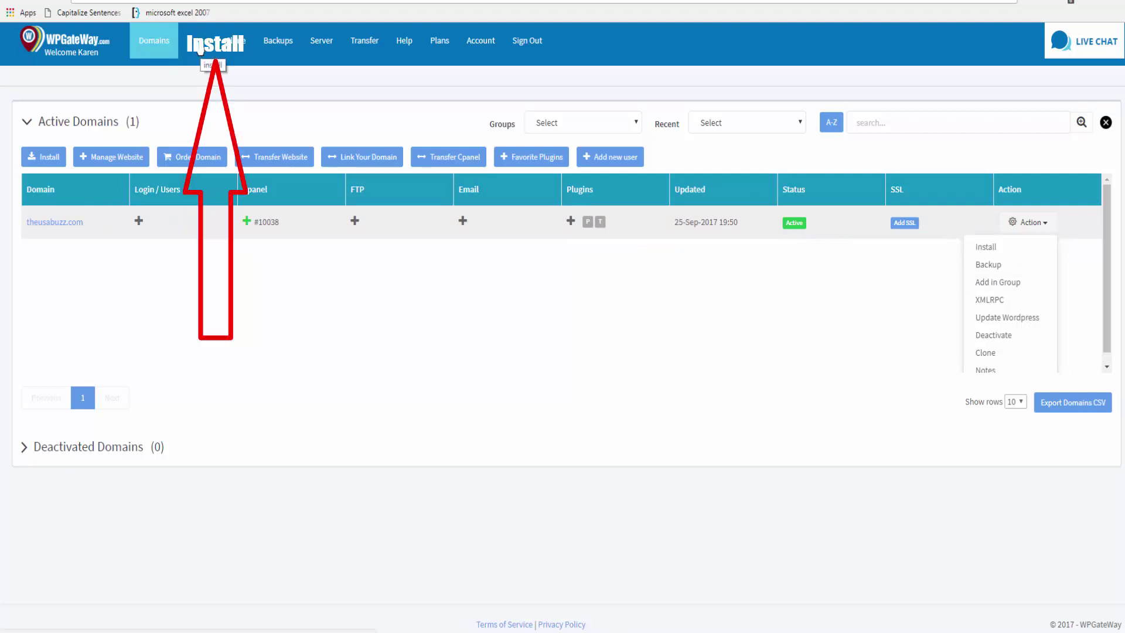
pyautogui.click(987, 248)
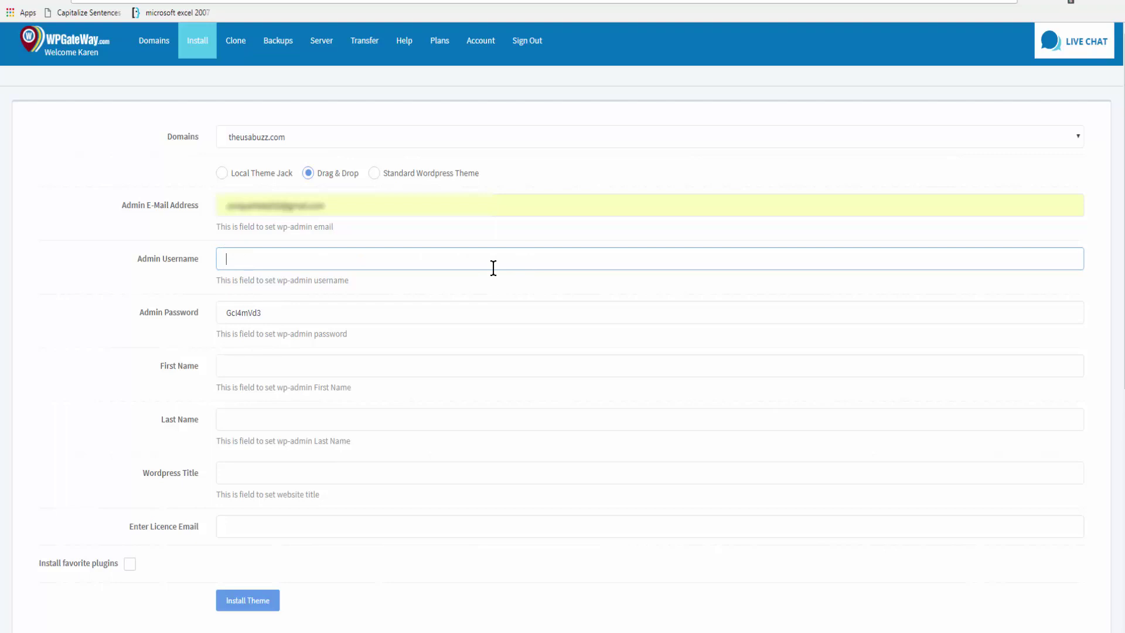
# - Save default install settings: licence and admin emails, Amazon U.S.A - 4, Central Time, random database names
pyautogui.click(475, 45)
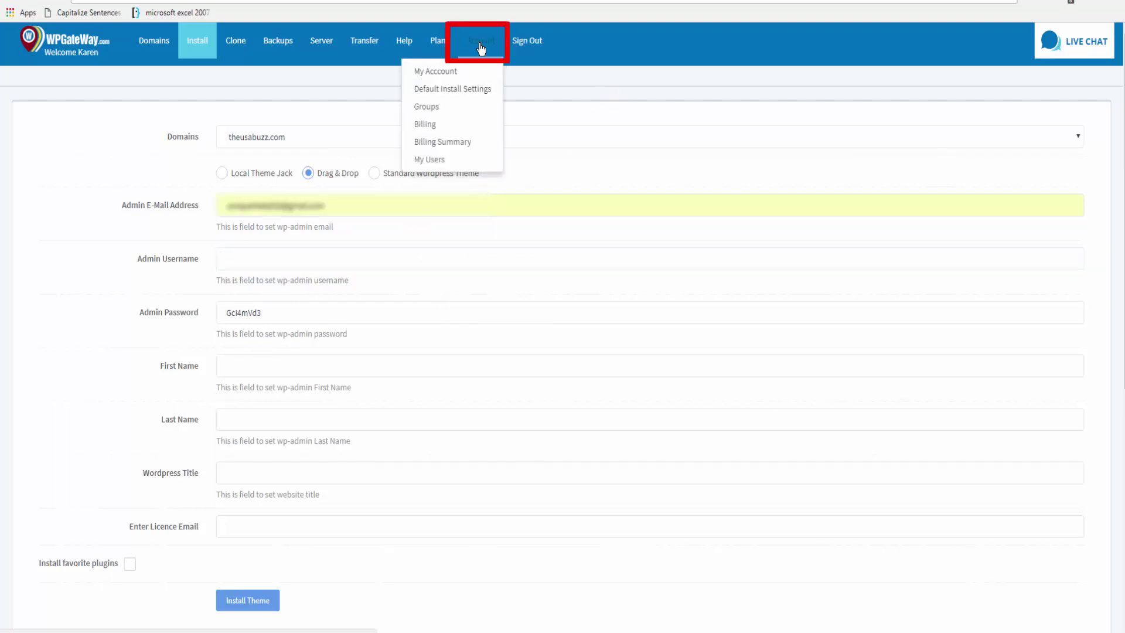
pyautogui.click(437, 89)
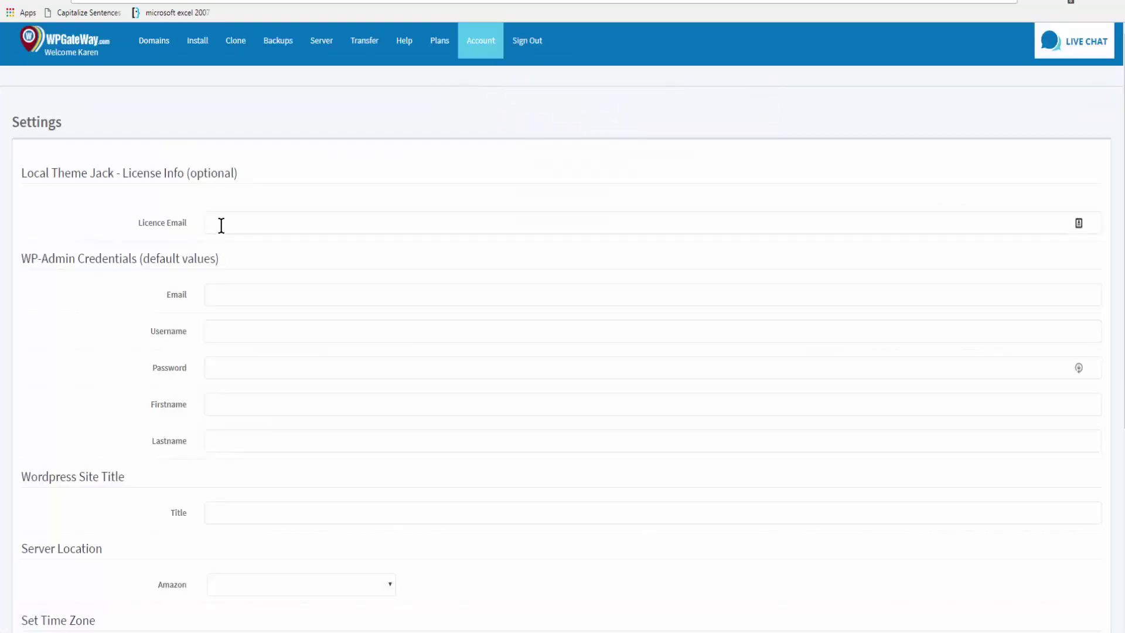
pyautogui.click(221, 223)
pyautogui.click(232, 296)
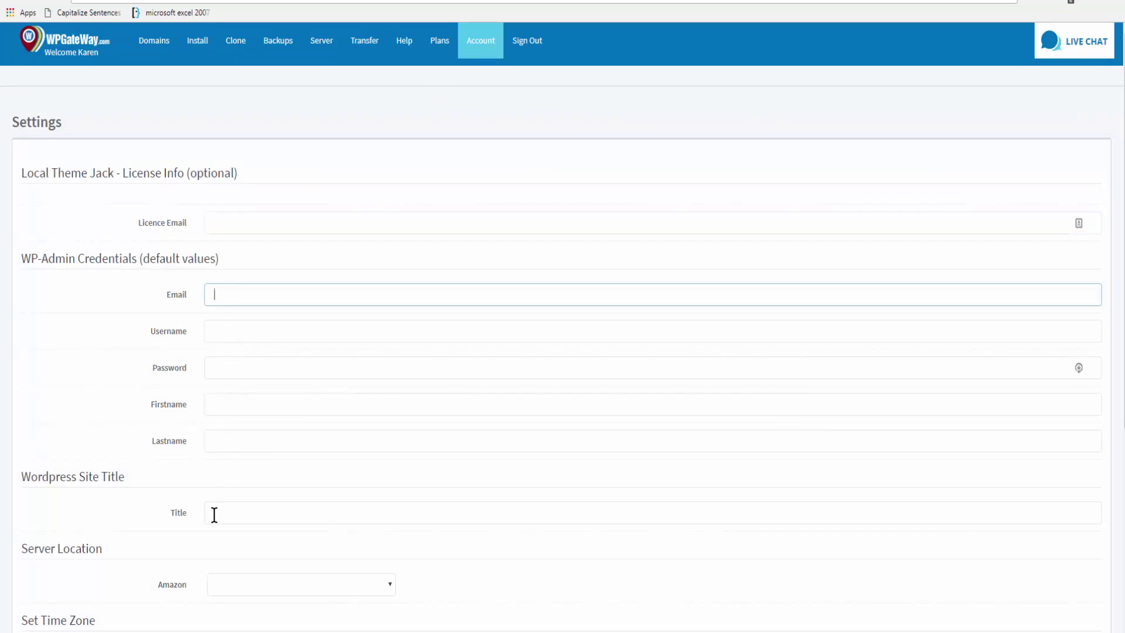
pyautogui.scroll(-5, 213, 520)
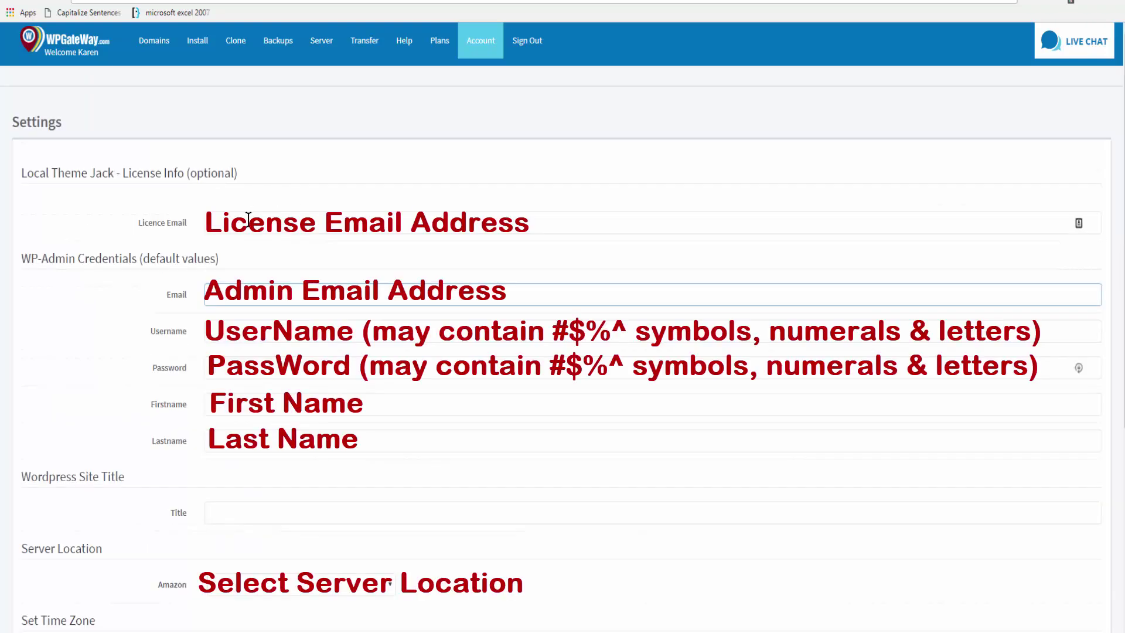
pyautogui.click(249, 221)
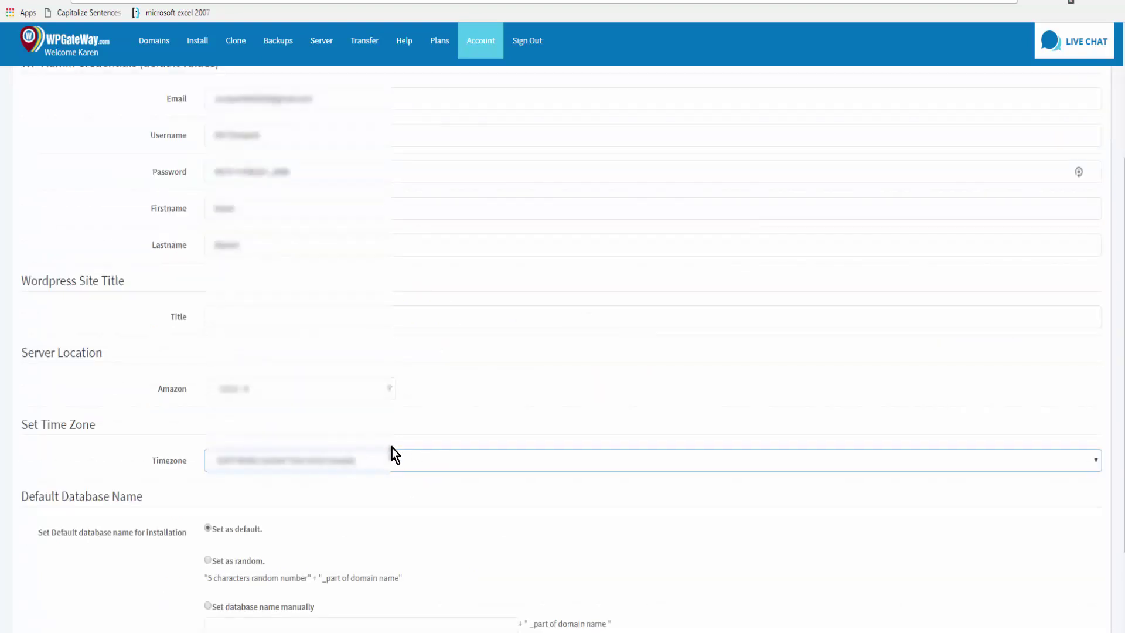
pyautogui.scroll(-3, 364, 486)
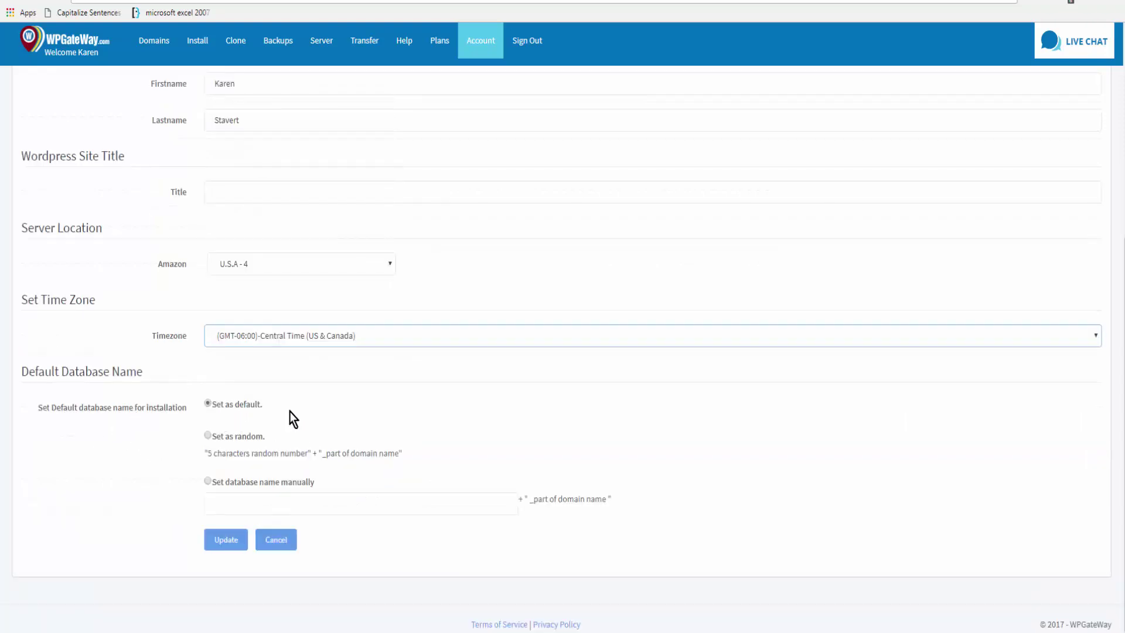
pyautogui.click(207, 436)
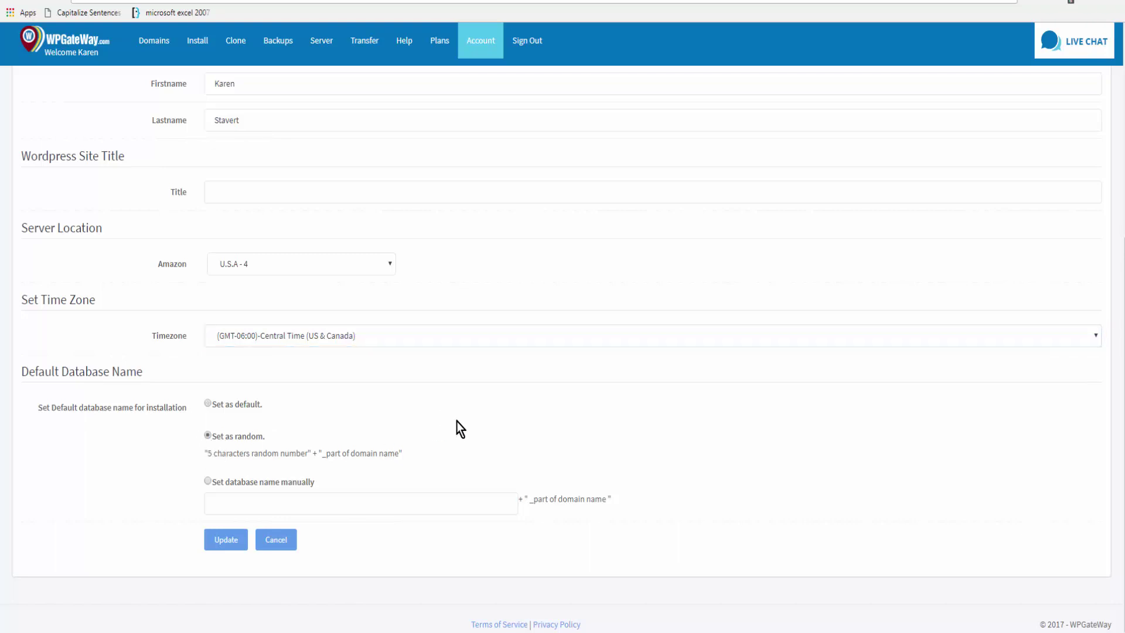
pyautogui.click(226, 540)
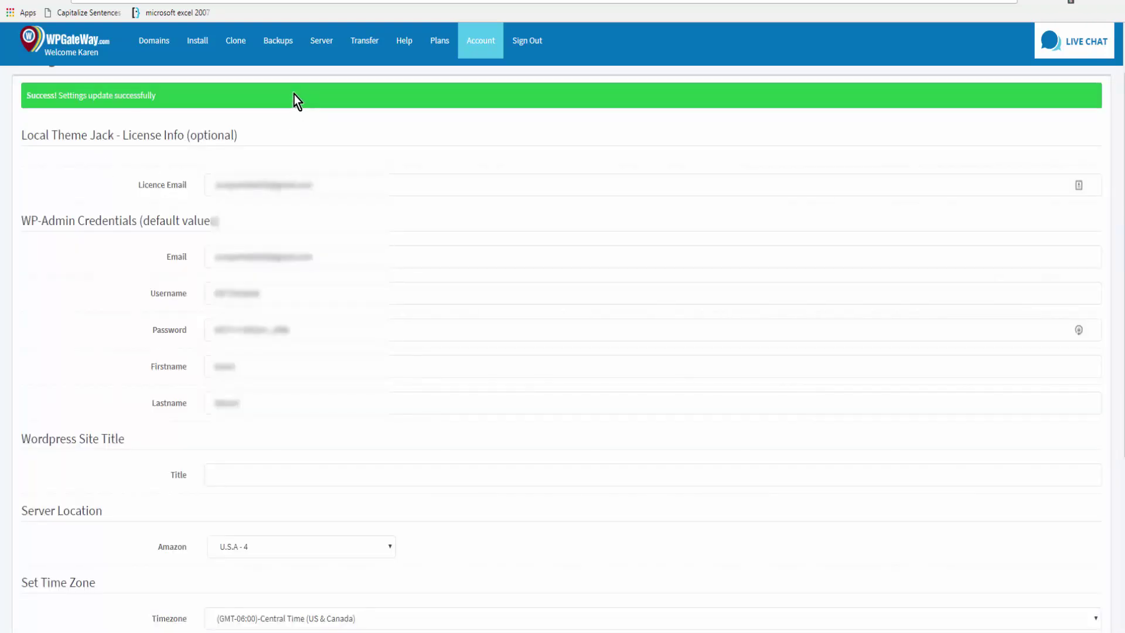
# - Return to the Domains list showing theusabuzz.com as Active with cPanel #10038
pyautogui.click(159, 50)
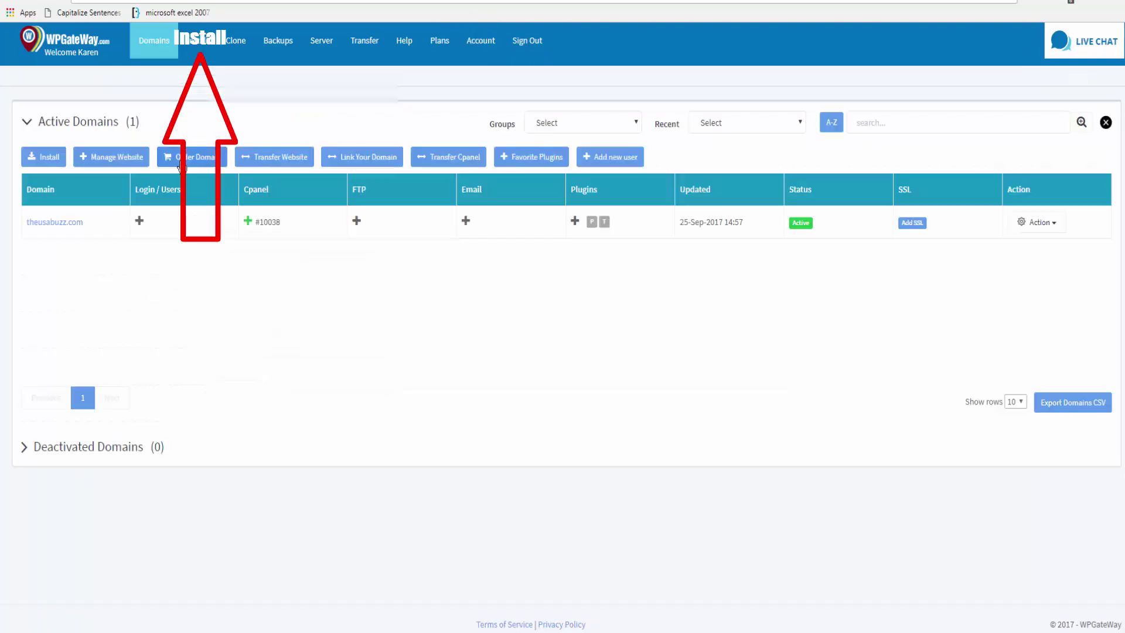
# - Check the cPanel accounts, then choose Install from theusabuzz.com's Action menu
pyautogui.click(197, 44)
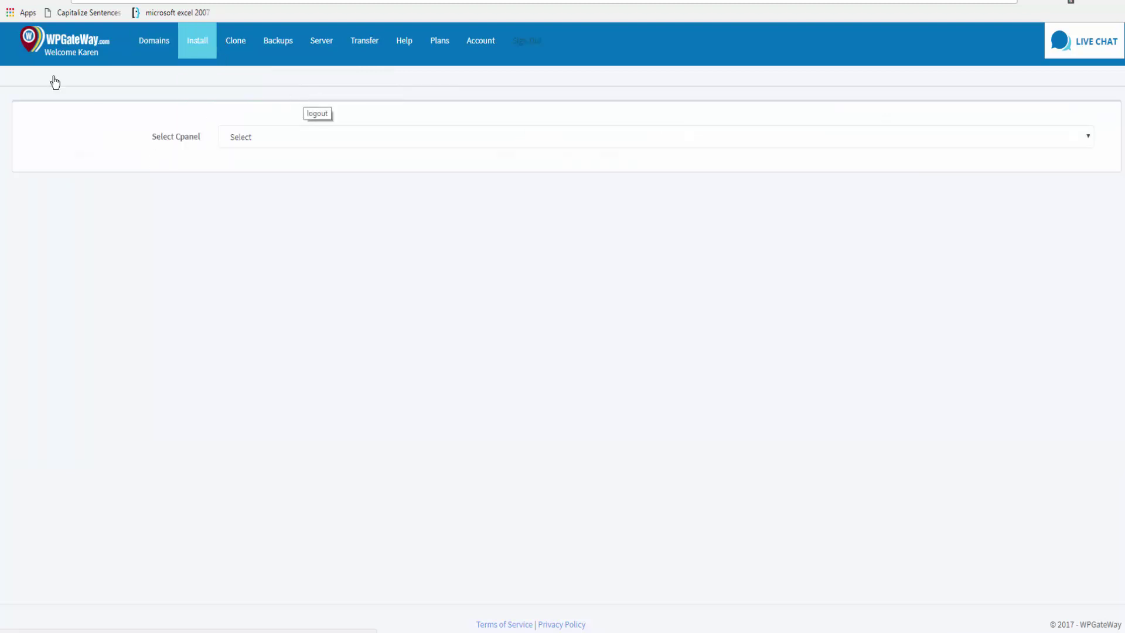
pyautogui.click(341, 140)
pyautogui.click(341, 139)
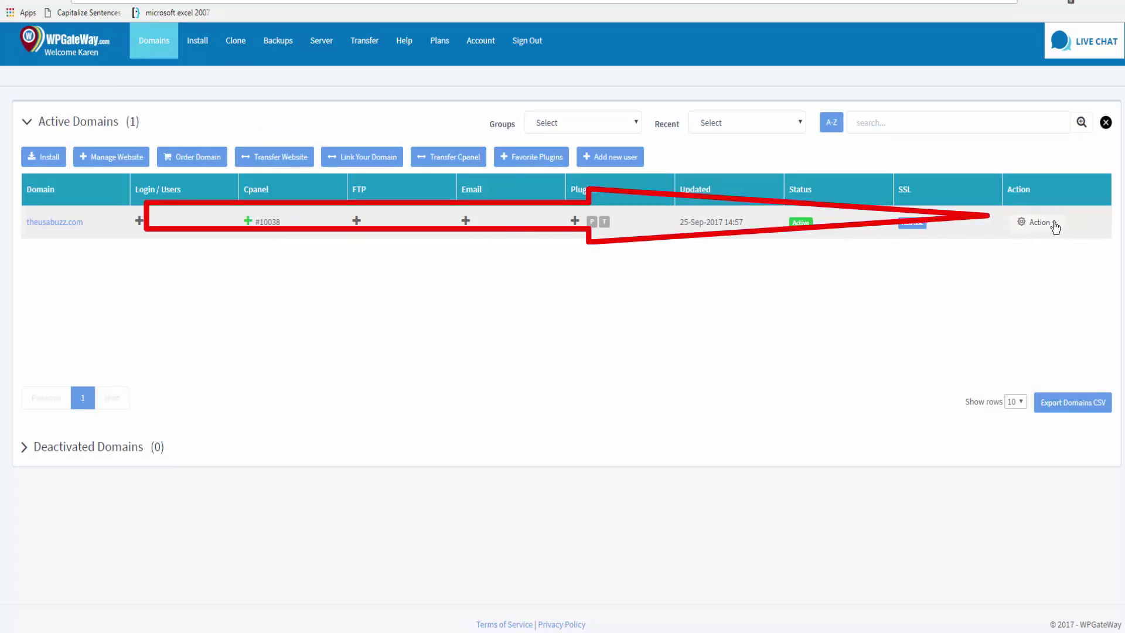
pyautogui.click(1054, 224)
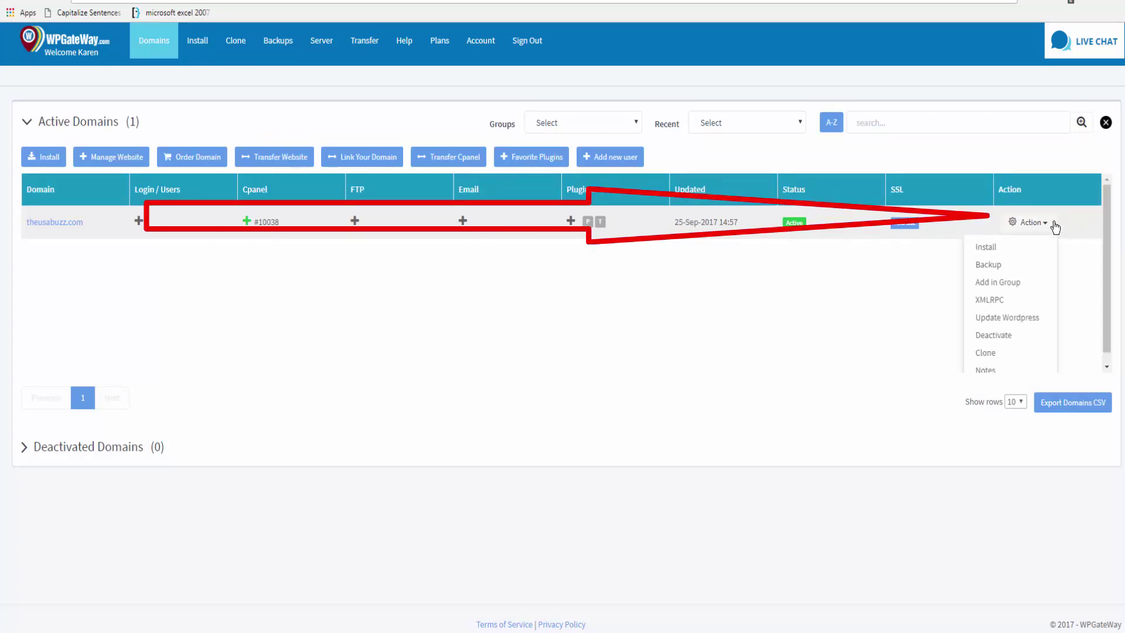
pyautogui.click(986, 251)
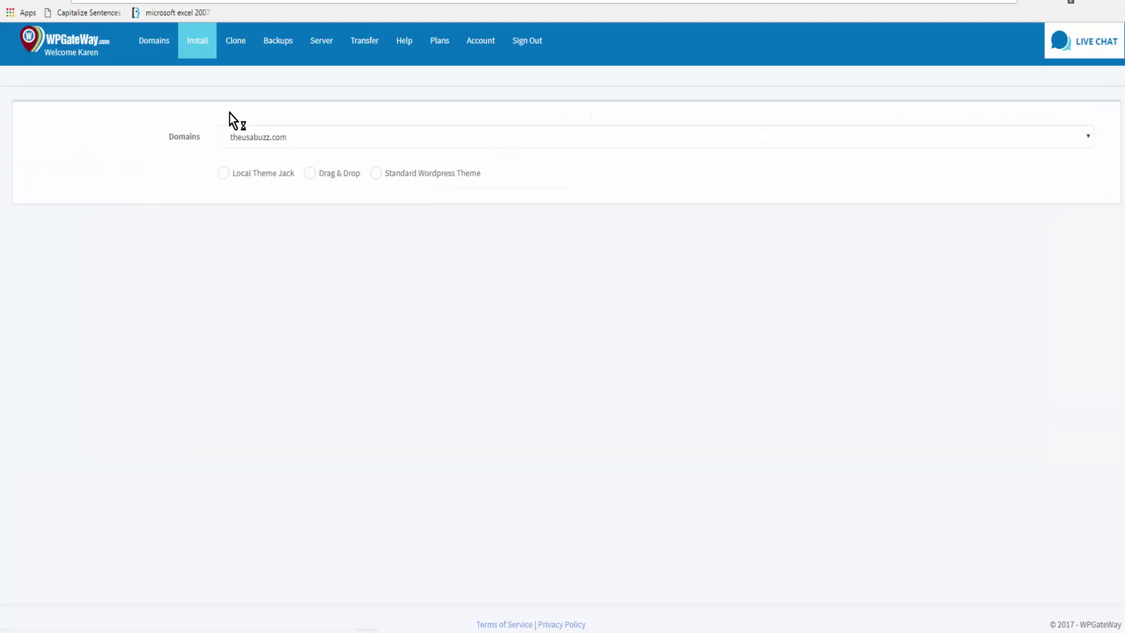
# - Pick Drag & Drop, fill the WordPress title, and select the 7 - Video Marketing Agency niche
pyautogui.click(310, 173)
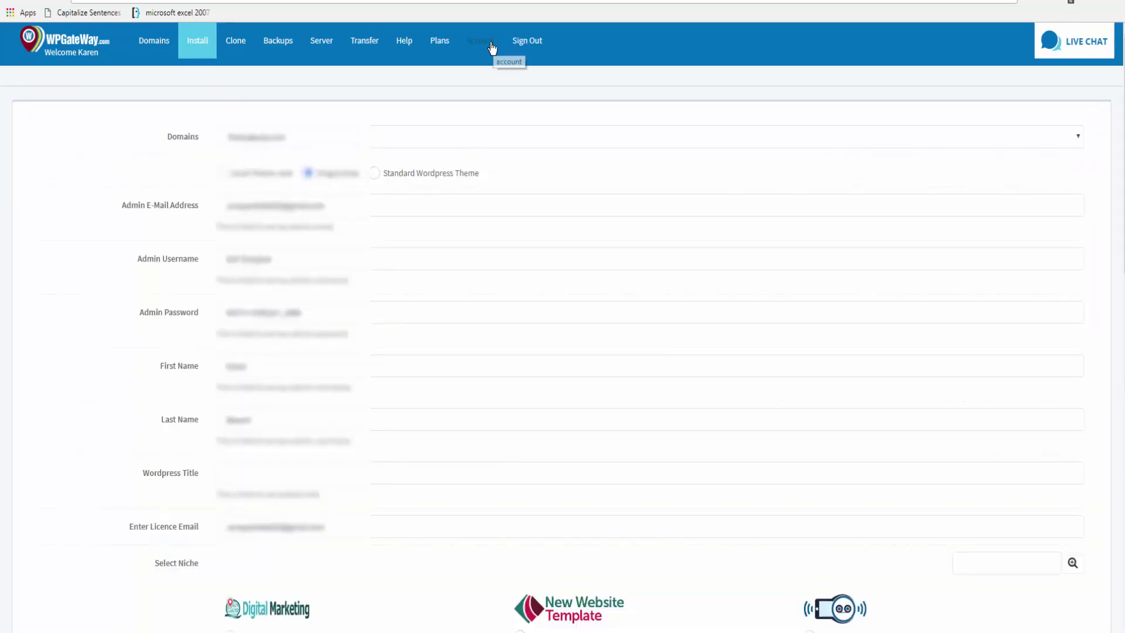
pyautogui.click(490, 42)
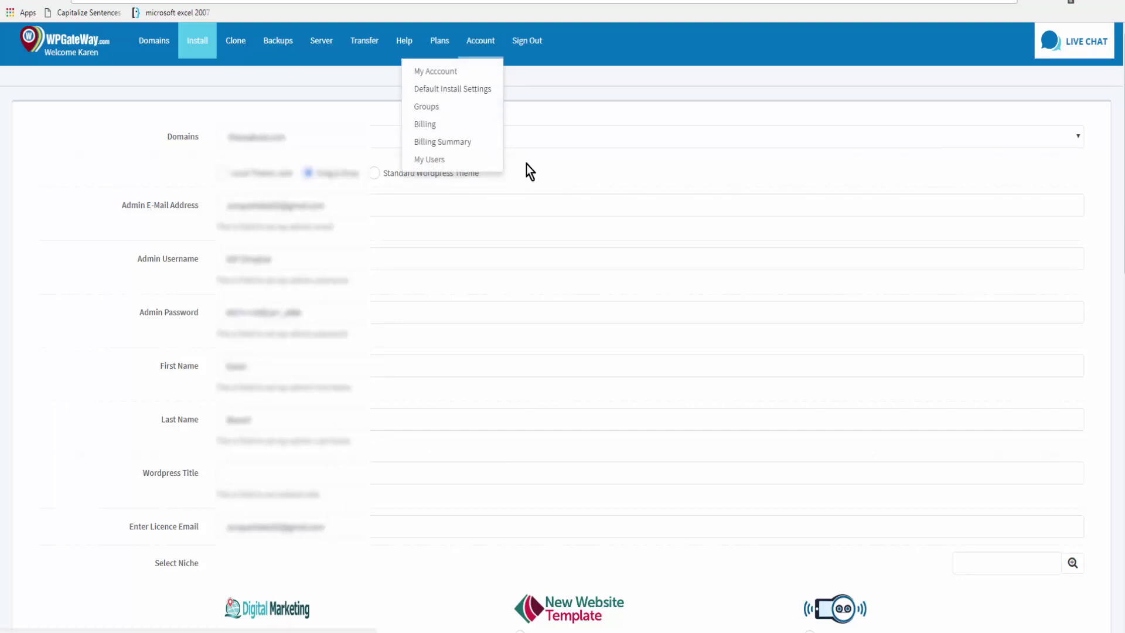
pyautogui.click(257, 472)
pyautogui.click(250, 495)
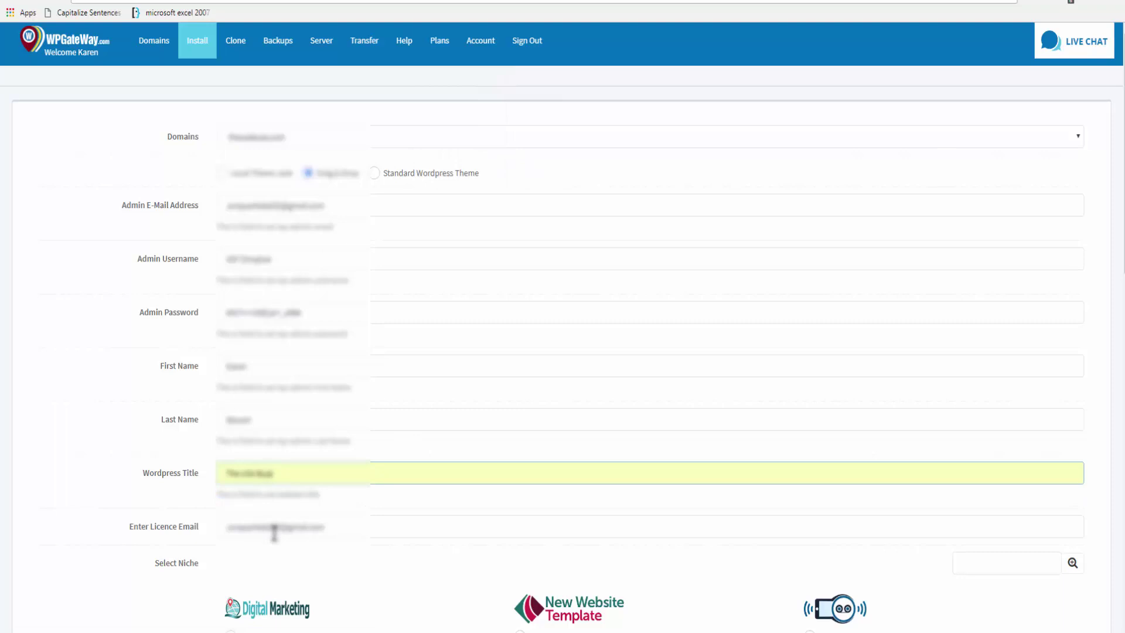
pyautogui.scroll(-3, 359, 422)
pyautogui.scroll(-4, 749, 394)
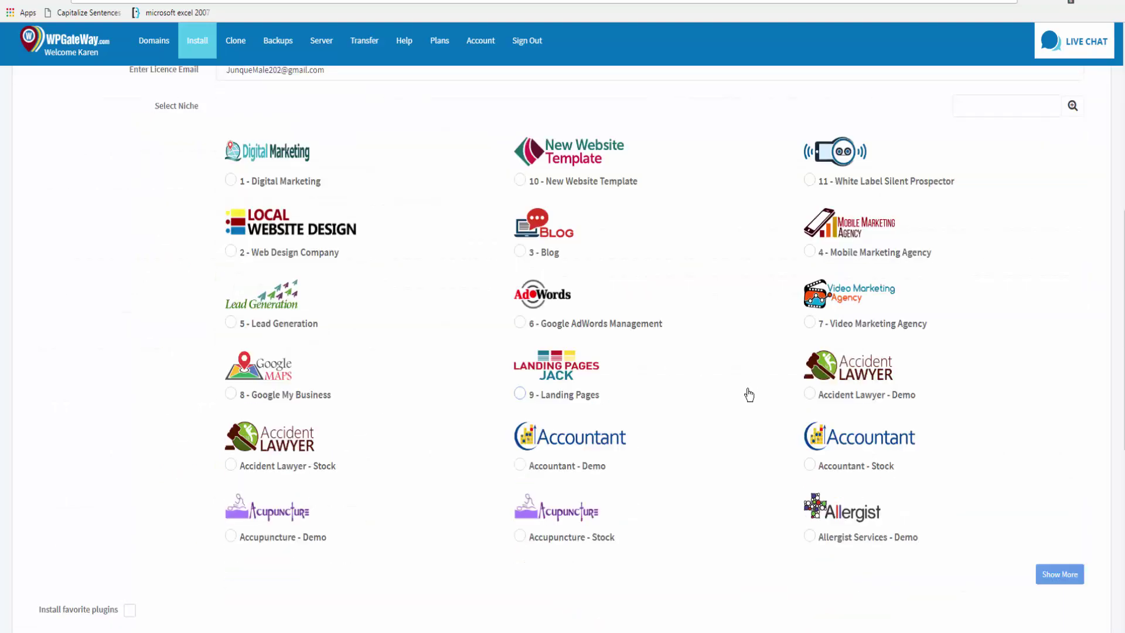
pyautogui.click(807, 329)
# - Load more niche templates, then install the chosen Video Marketing Agency theme
pyautogui.scroll(3, 957, 351)
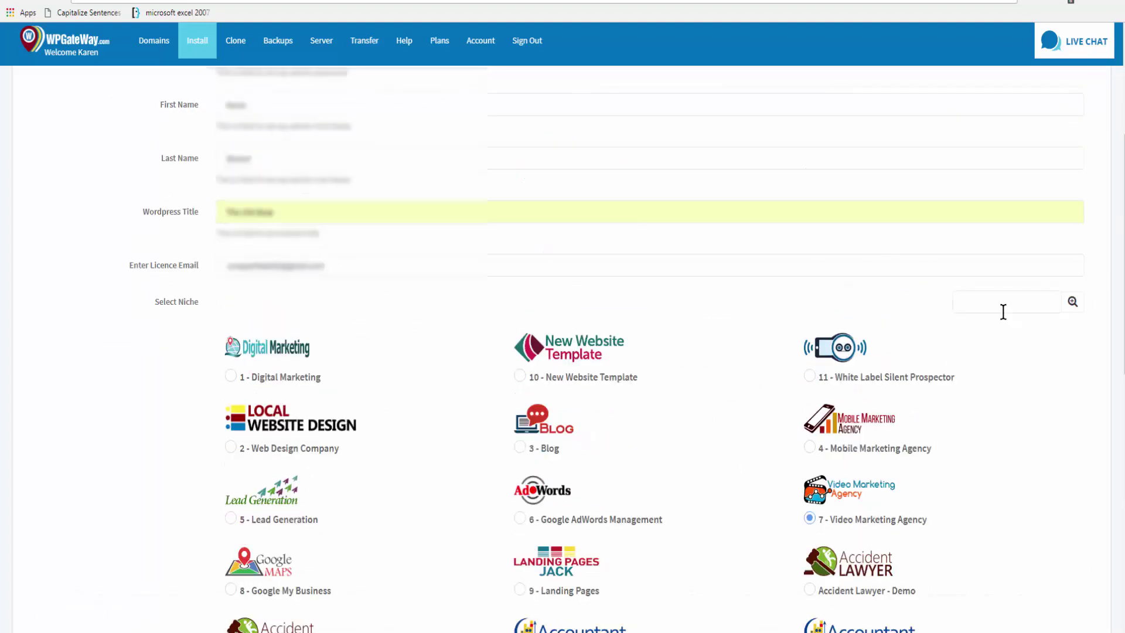
pyautogui.click(996, 302)
pyautogui.click(984, 300)
pyautogui.click(984, 300)
pyautogui.scroll(-4, 1043, 469)
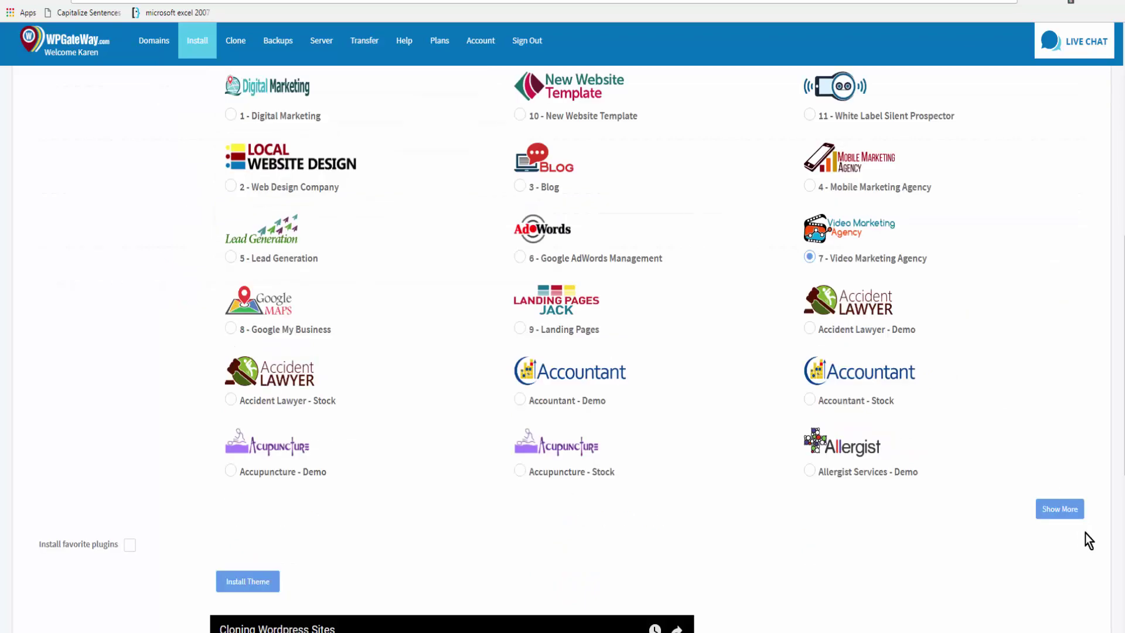
pyautogui.click(1061, 509)
pyautogui.scroll(-6, 996, 527)
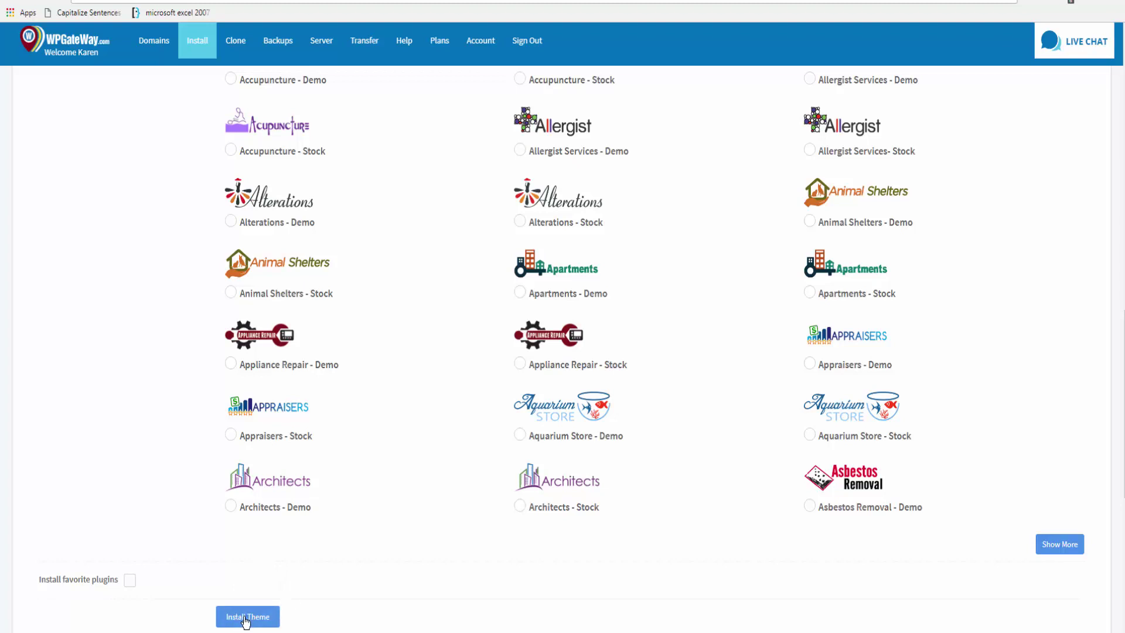
pyautogui.click(247, 618)
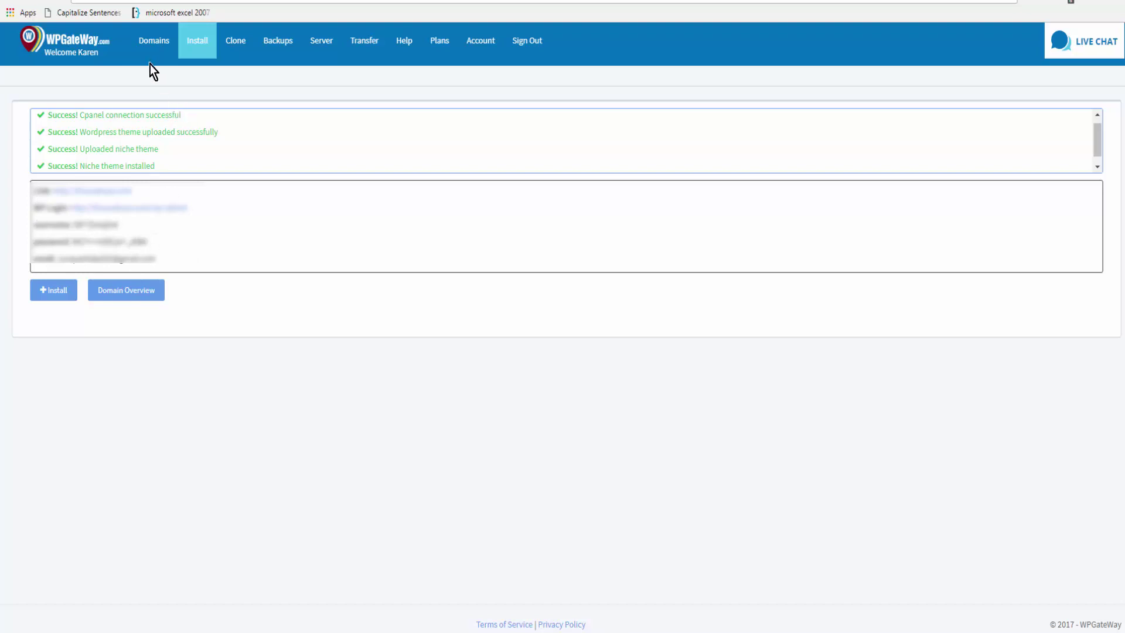
# - Go to Domain Overview and expand, then collapse, theusabuzz.com's cPanel details
pyautogui.click(154, 48)
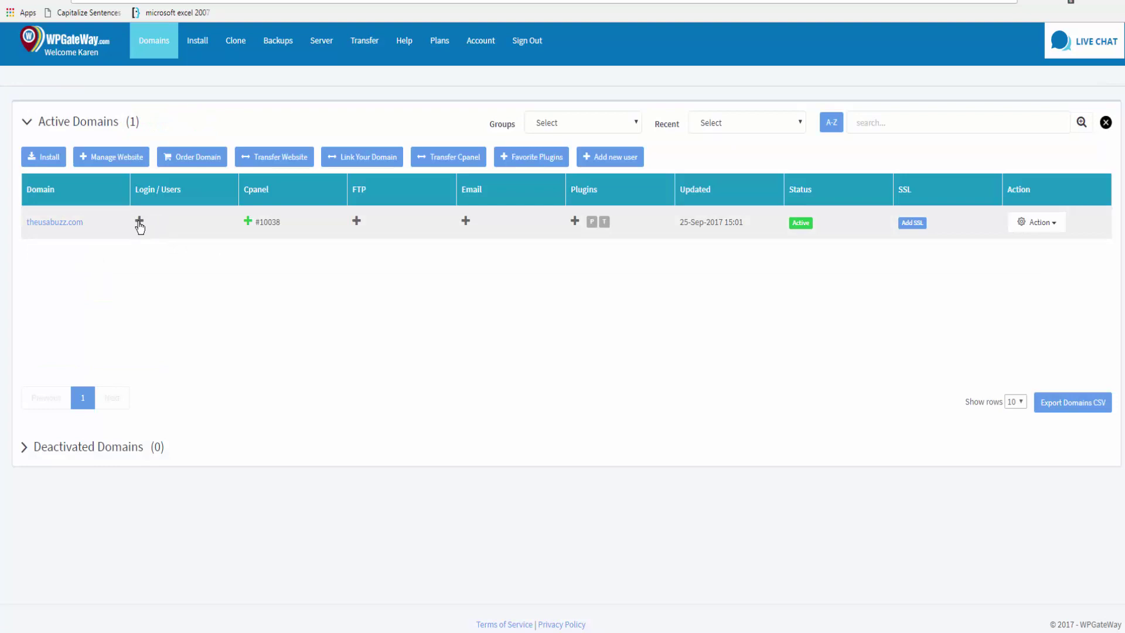
pyautogui.click(140, 222)
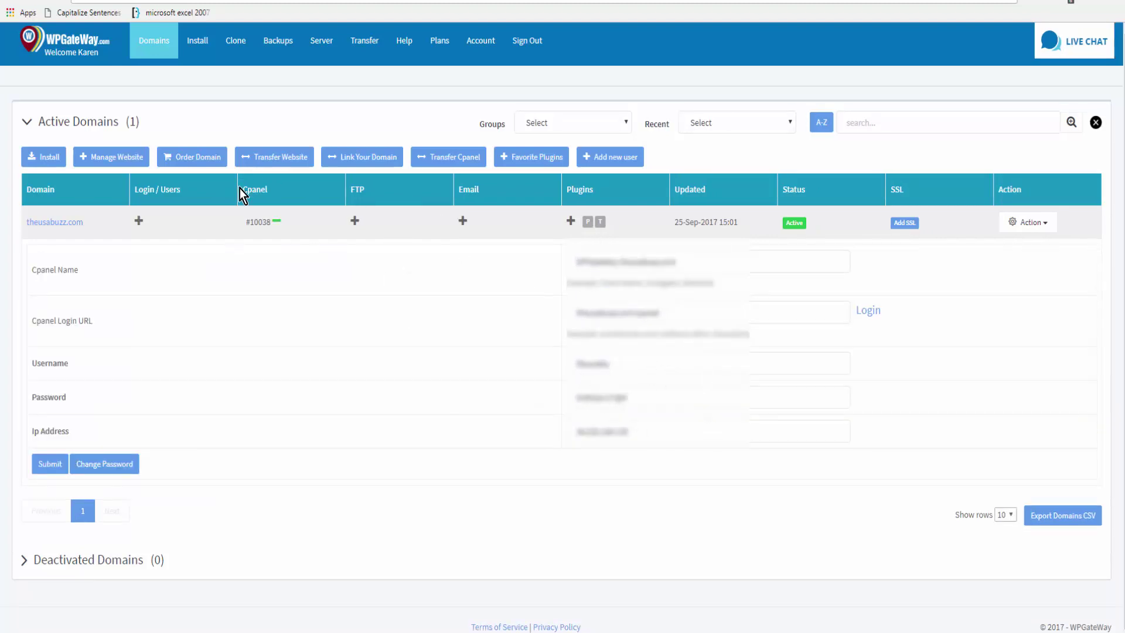
pyautogui.click(276, 221)
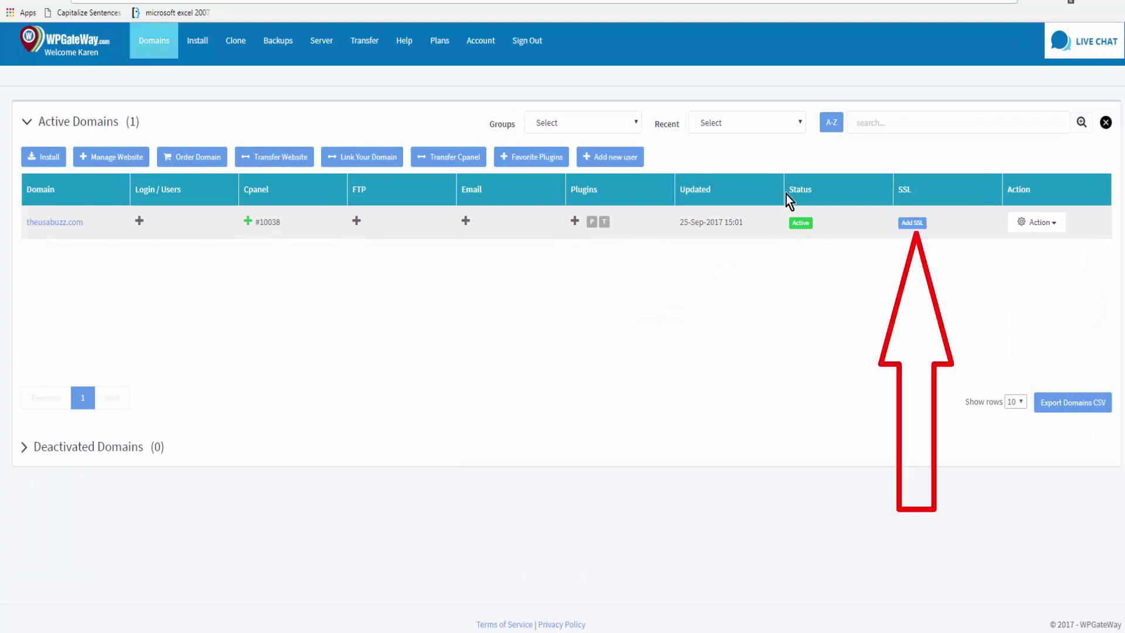
# - Add a $27/year SSL certificate to theusabuzz.com and order it for $28.35 total
pyautogui.click(912, 223)
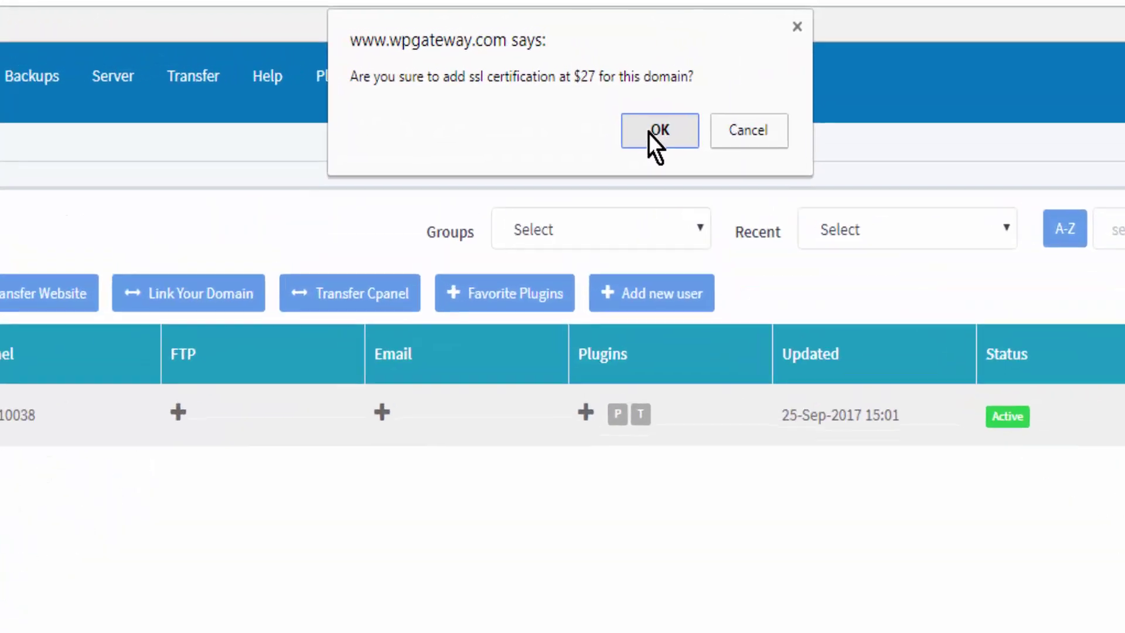
pyautogui.click(613, 70)
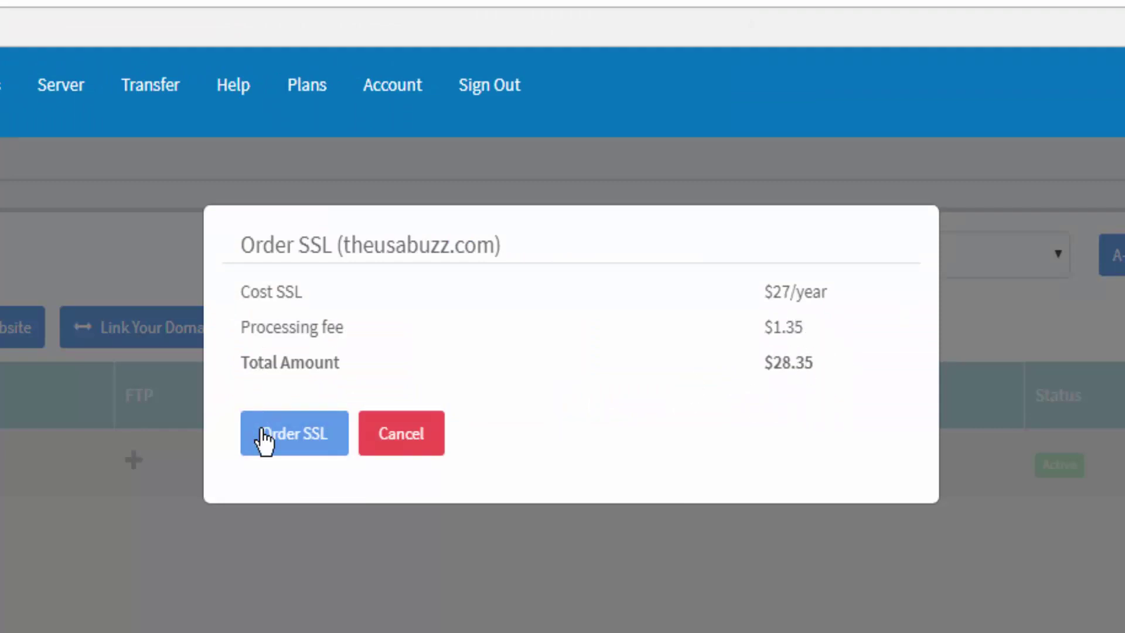
pyautogui.click(296, 436)
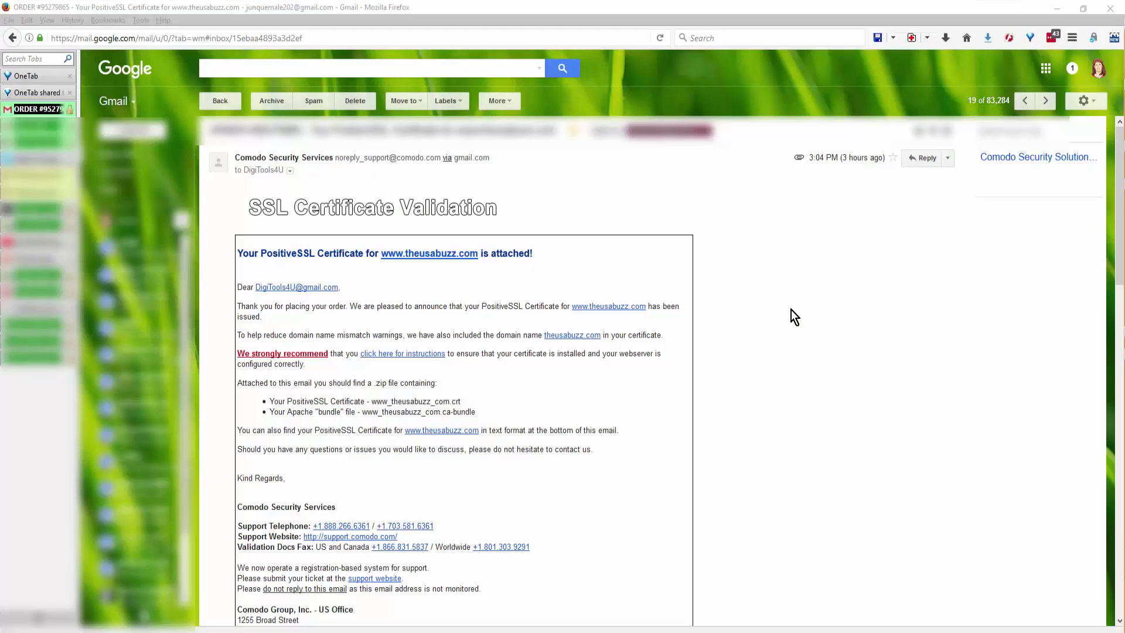
# - Read through the Comodo certificate email down to its .zip certificate attachment
pyautogui.scroll(-2, 758, 321)
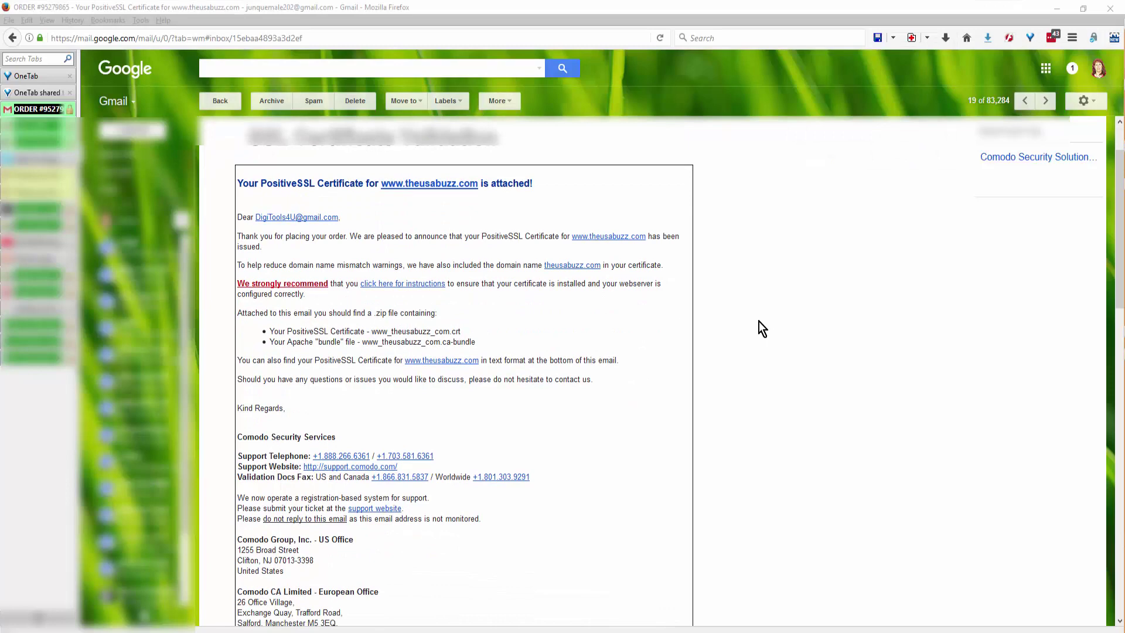
pyautogui.scroll(1, 758, 321)
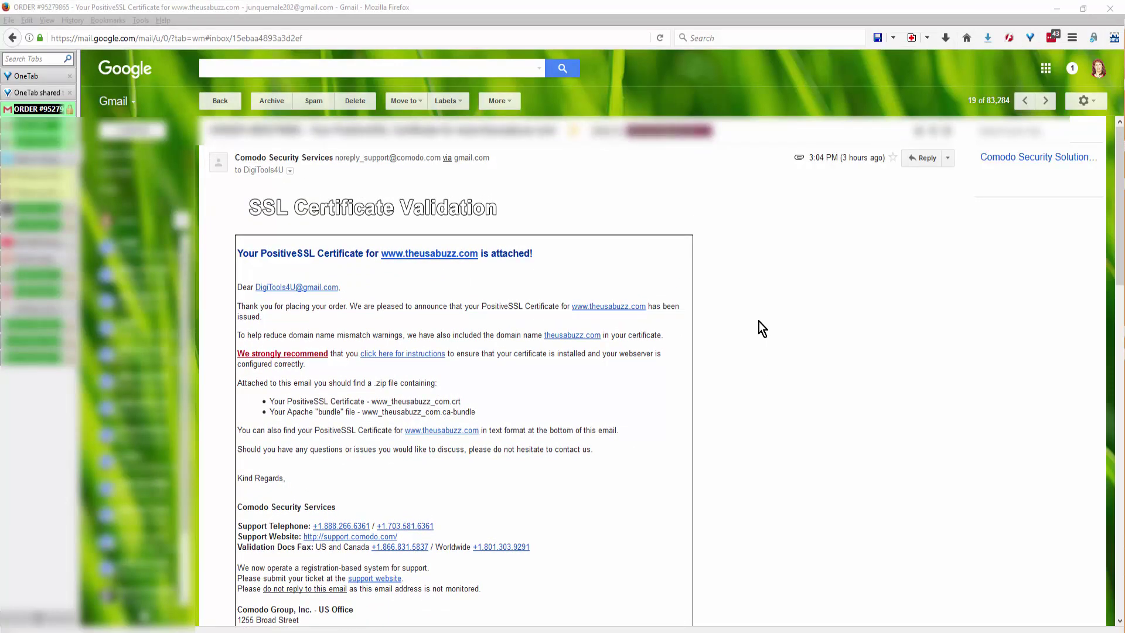
pyautogui.scroll(-4, 759, 321)
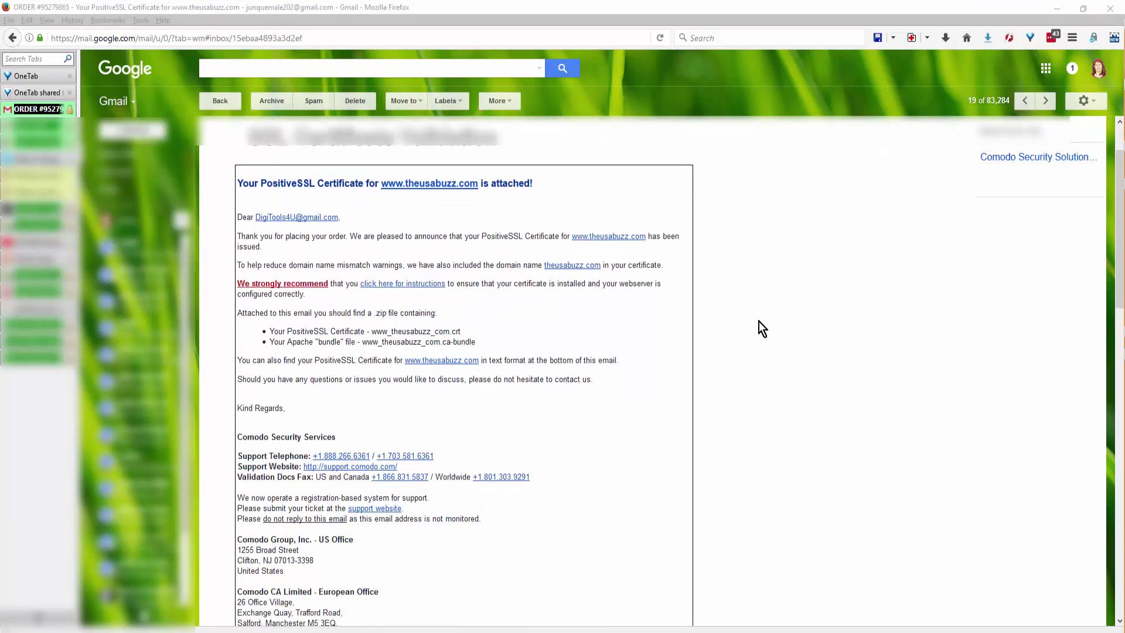
pyautogui.scroll(-3, 758, 321)
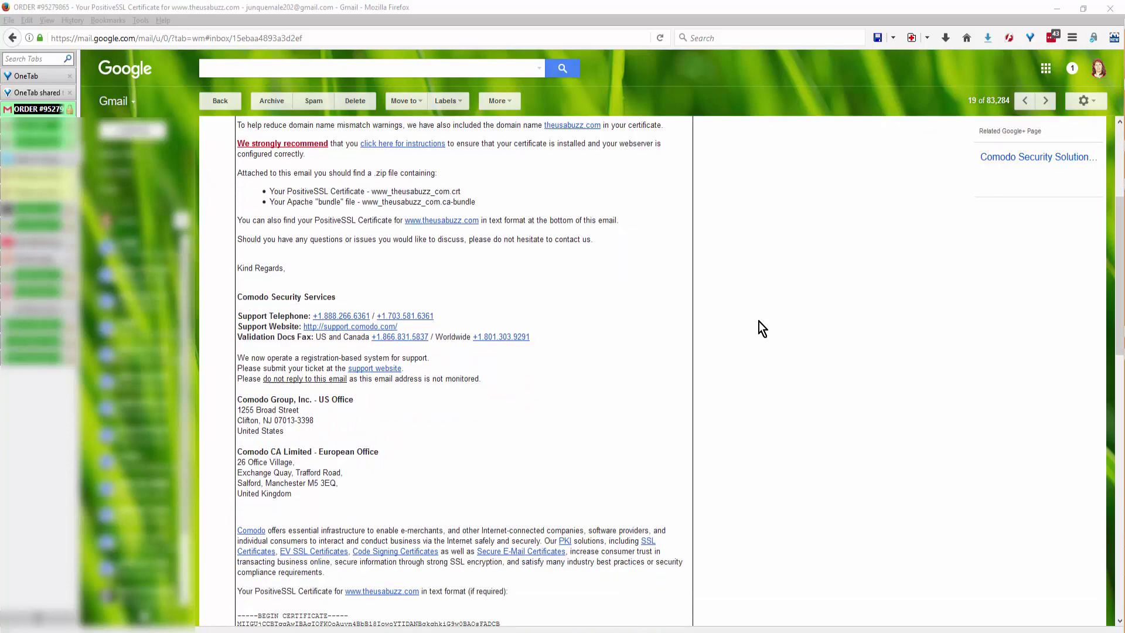
pyautogui.scroll(-4, 758, 321)
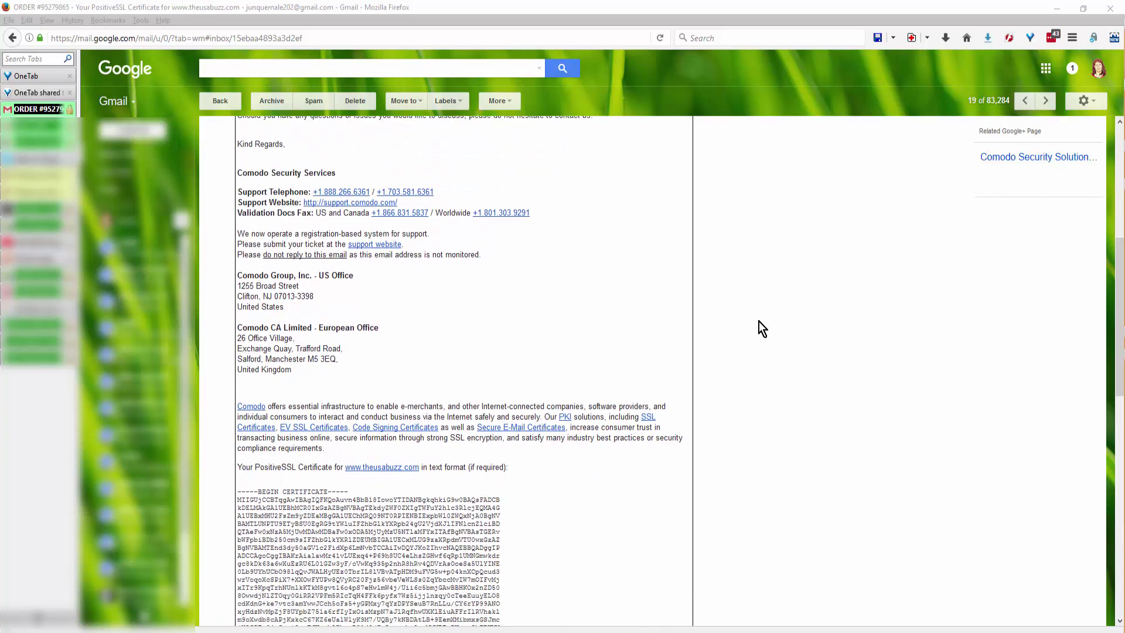
pyautogui.scroll(-4, 758, 321)
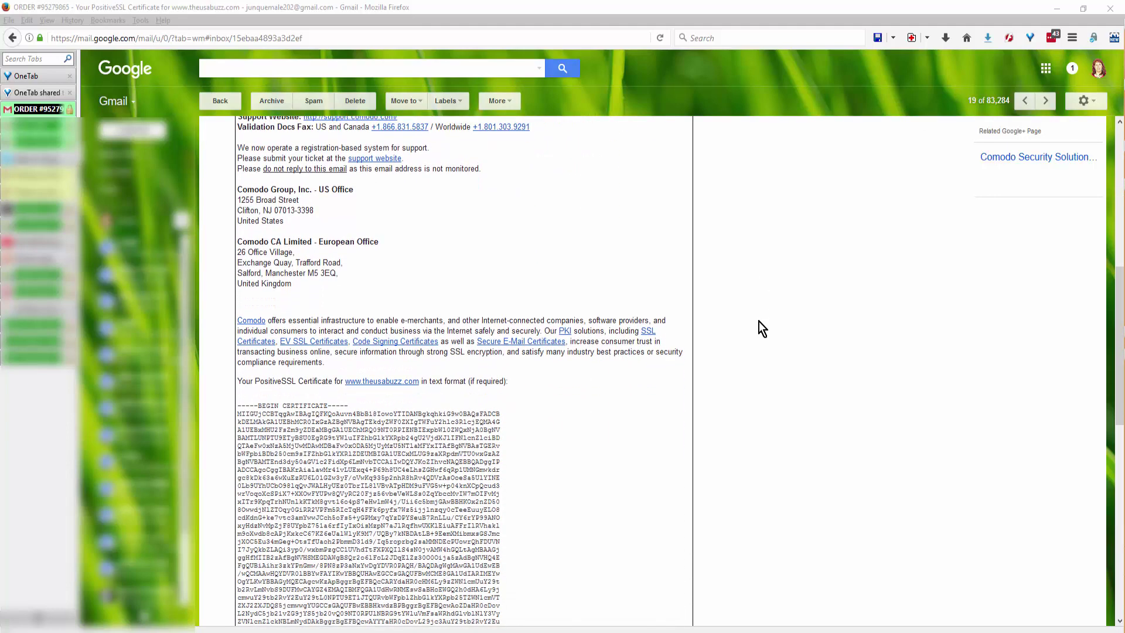
pyautogui.scroll(-2, 759, 321)
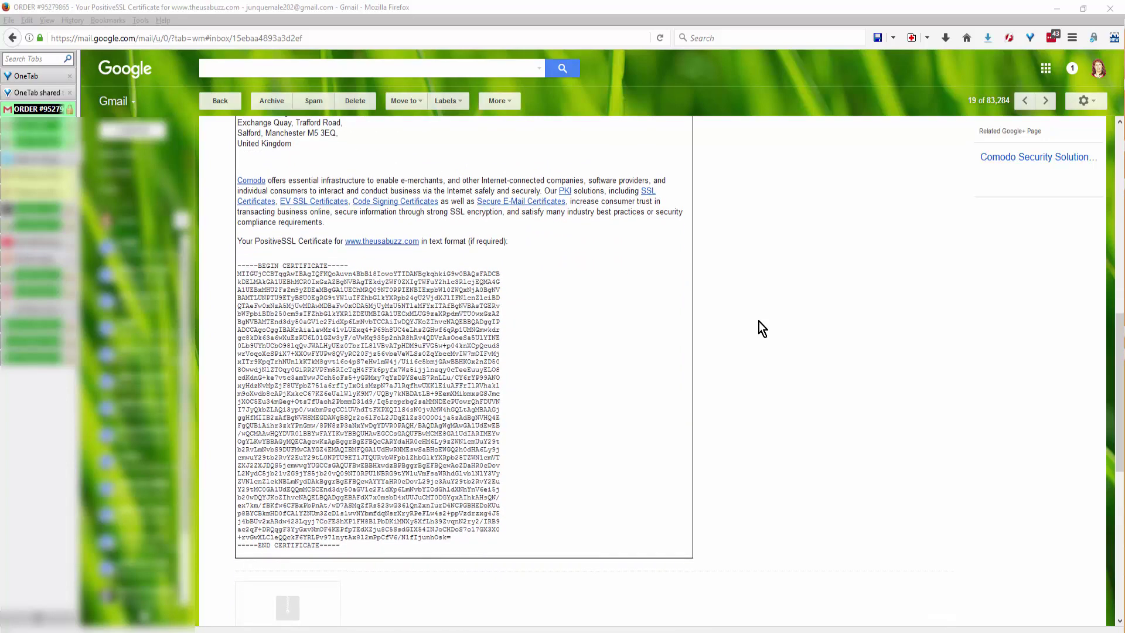
pyautogui.scroll(-2, 759, 321)
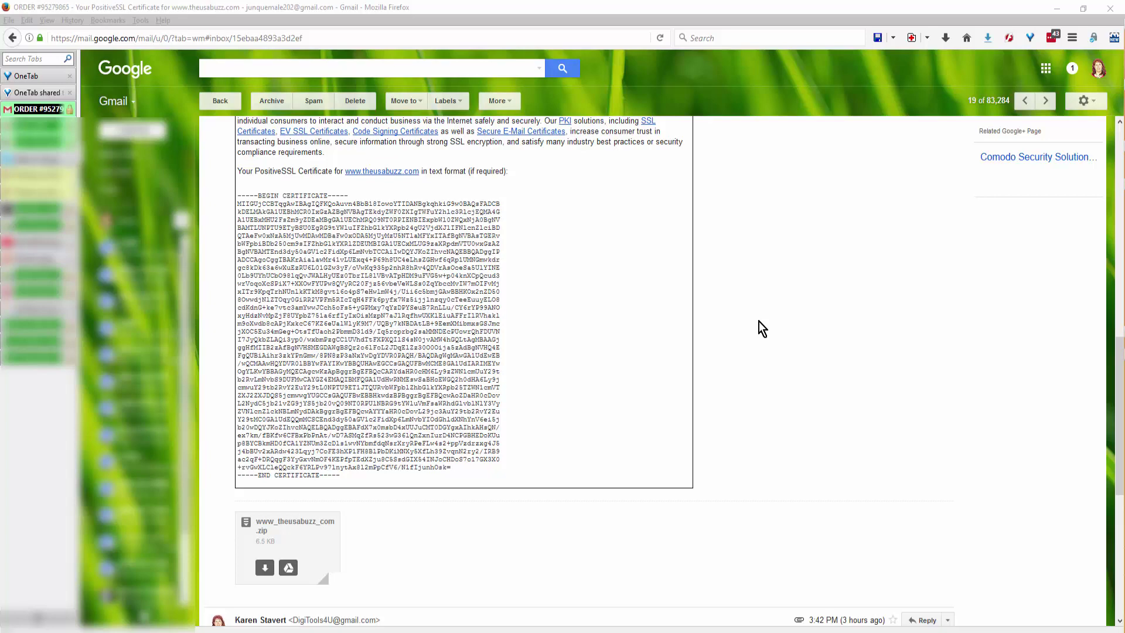
# - Move on to the 'Your COMODO SSL TrustLogo is ready!' email for theusabuzz.com
pyautogui.scroll(10, 762, 328)
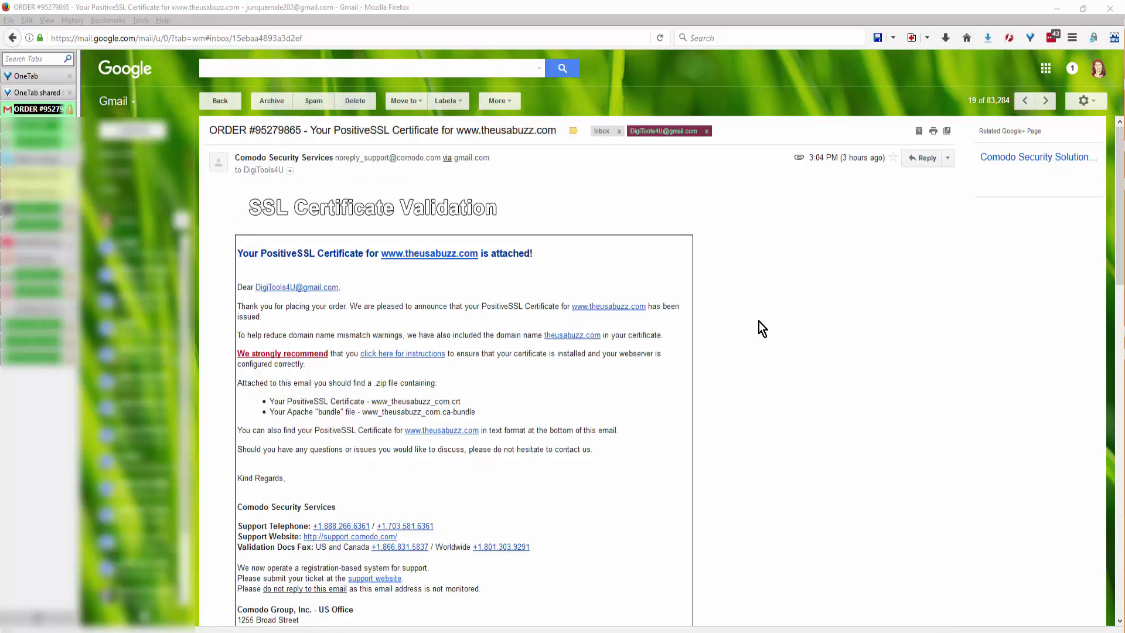
pyautogui.press('k')
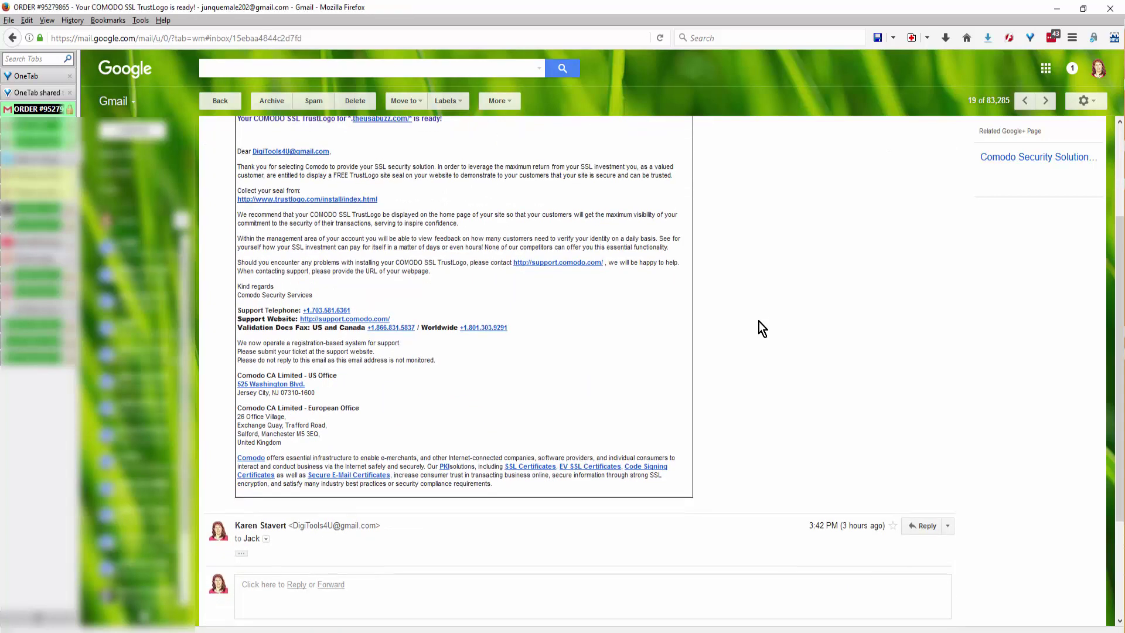
pyautogui.scroll(3, 761, 328)
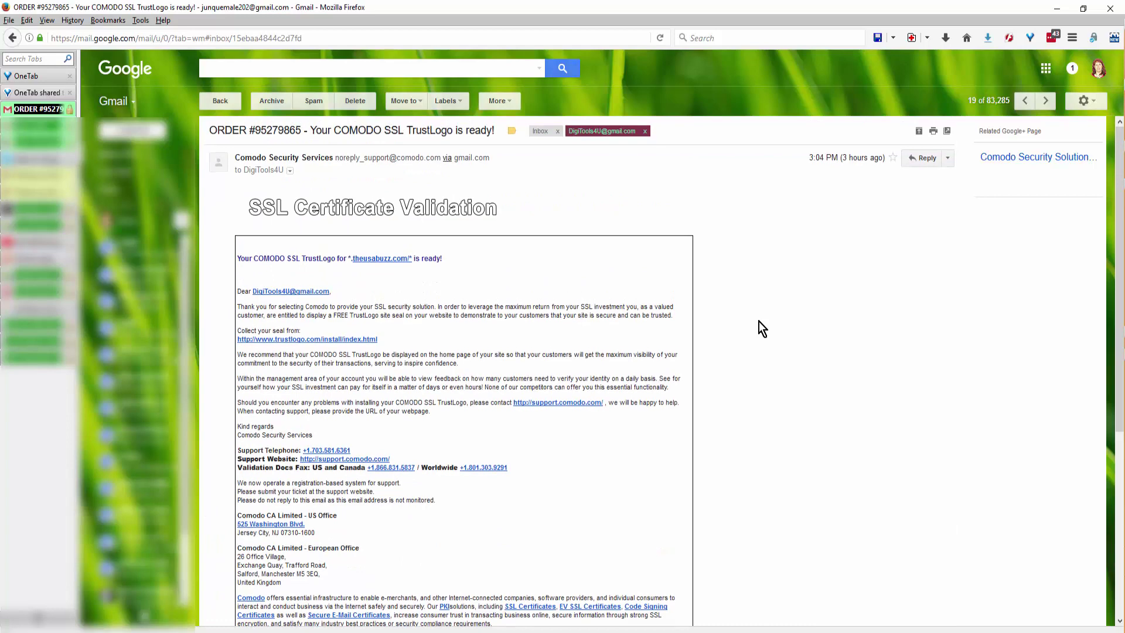